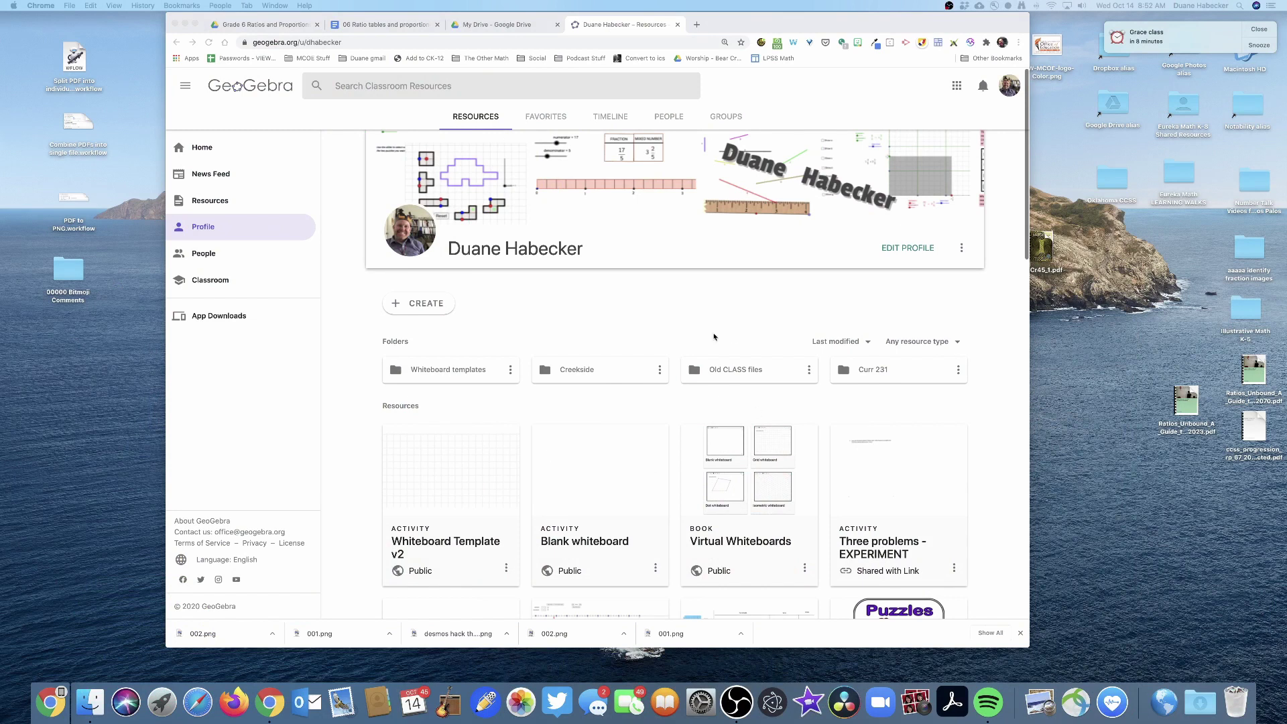
Open the 'Whiteboard templates' folder, which lists the Blank, Isometric, Dot and Grid whiteboards.
{"action": "left_click", "coordinate": [434, 377]}
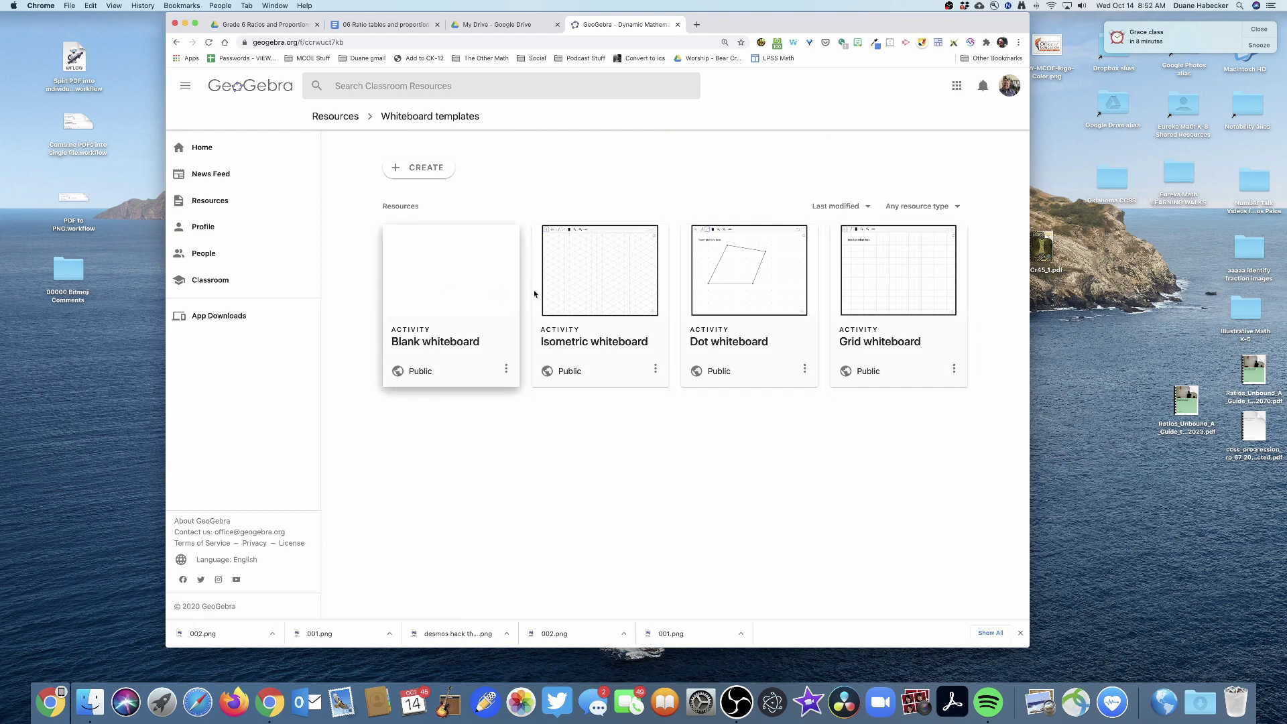
Copy the Blank whiteboard activity and title the copy 'Ratio Practice Worksheet - DEMO'.
{"action": "left_click", "coordinate": [506, 369]}
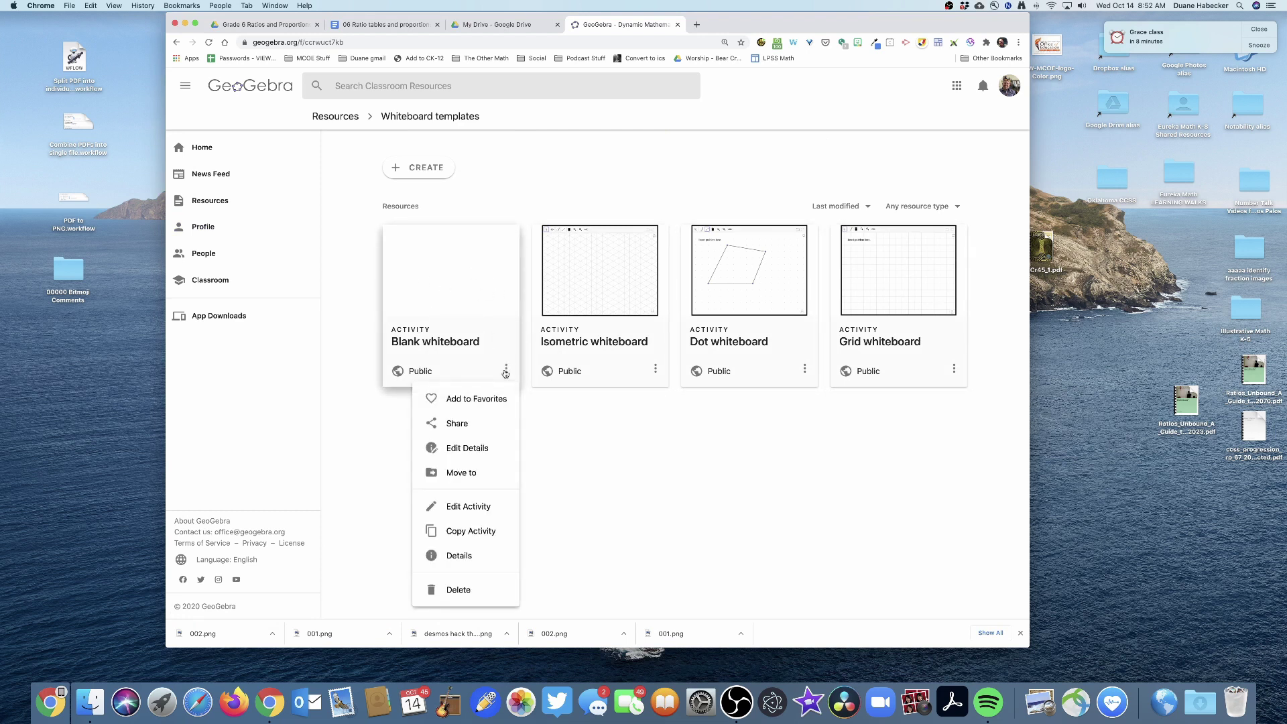
{"action": "left_click", "coordinate": [469, 531]}
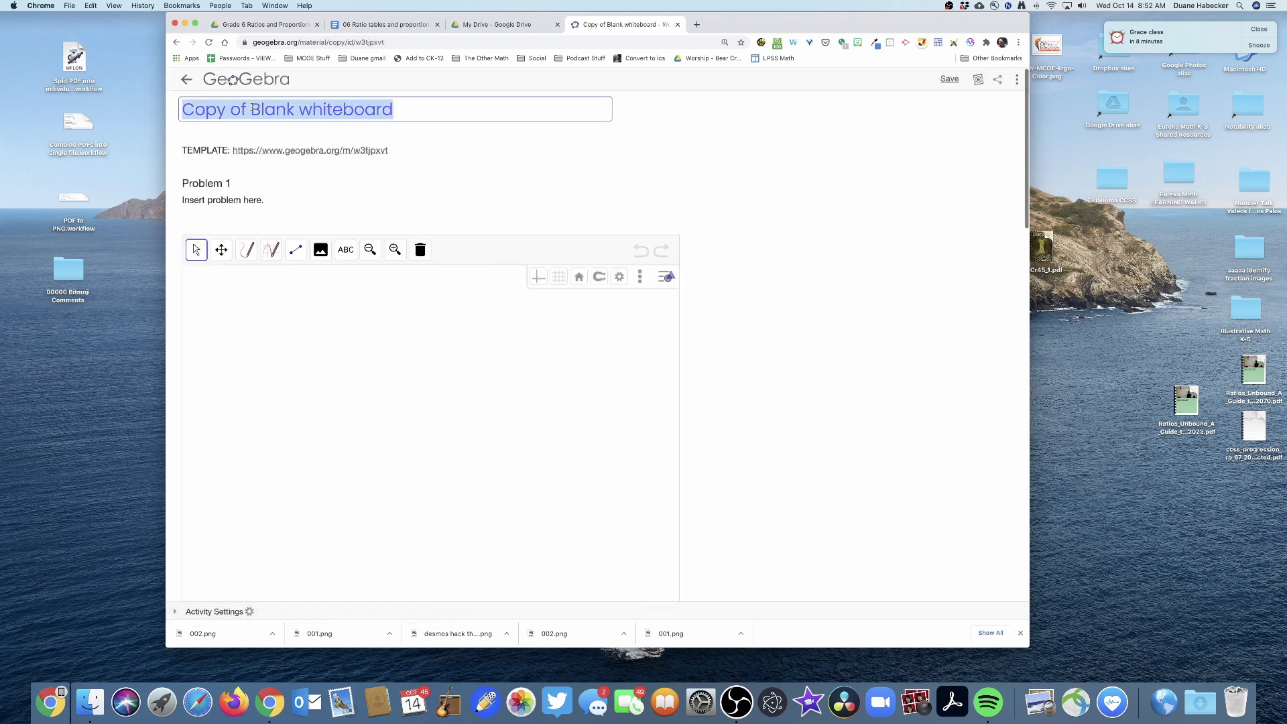
{"action": "type", "text": "Ratio Practice"}
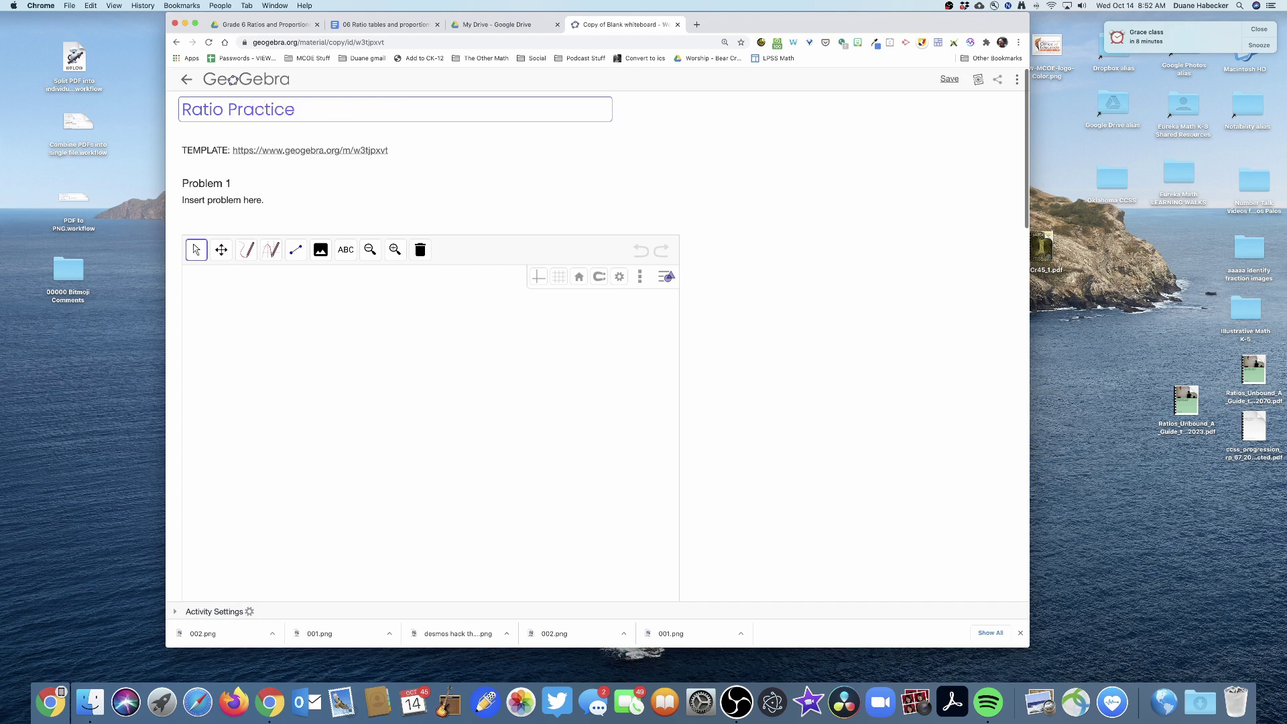
{"action": "type", "text": " Worksheet - DEMO"}
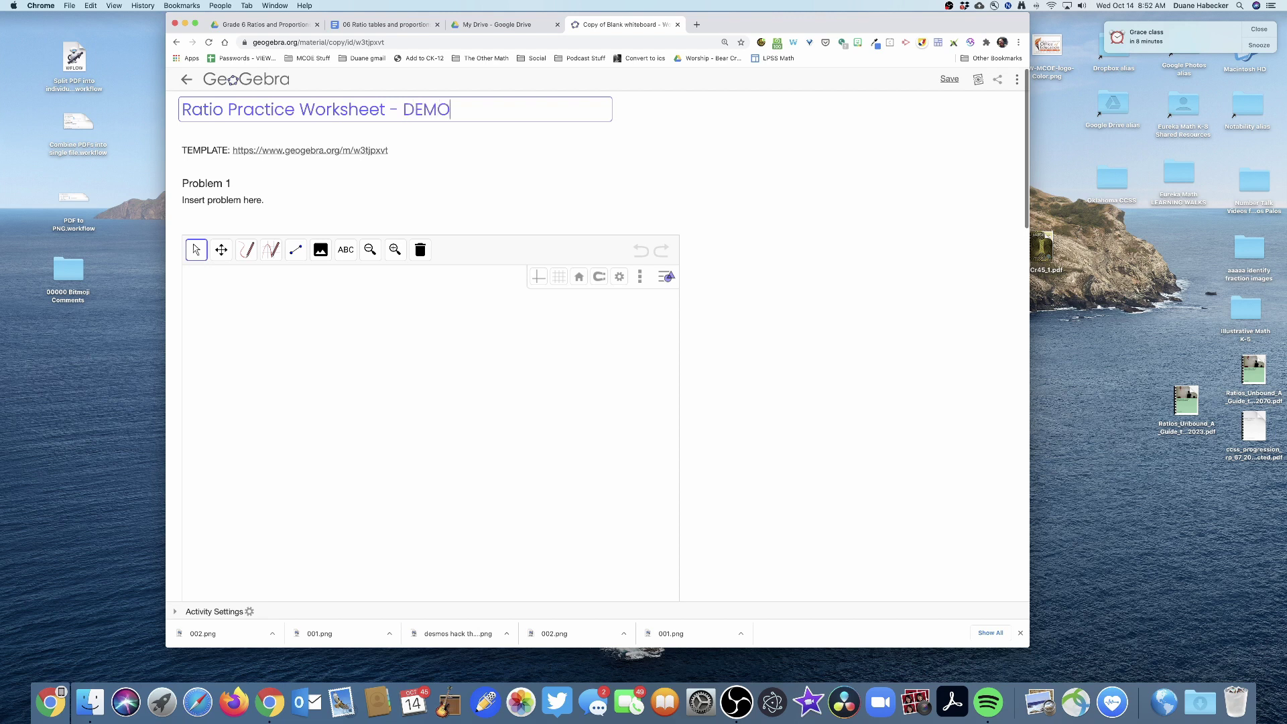
{"action": "key", "text": "Return"}
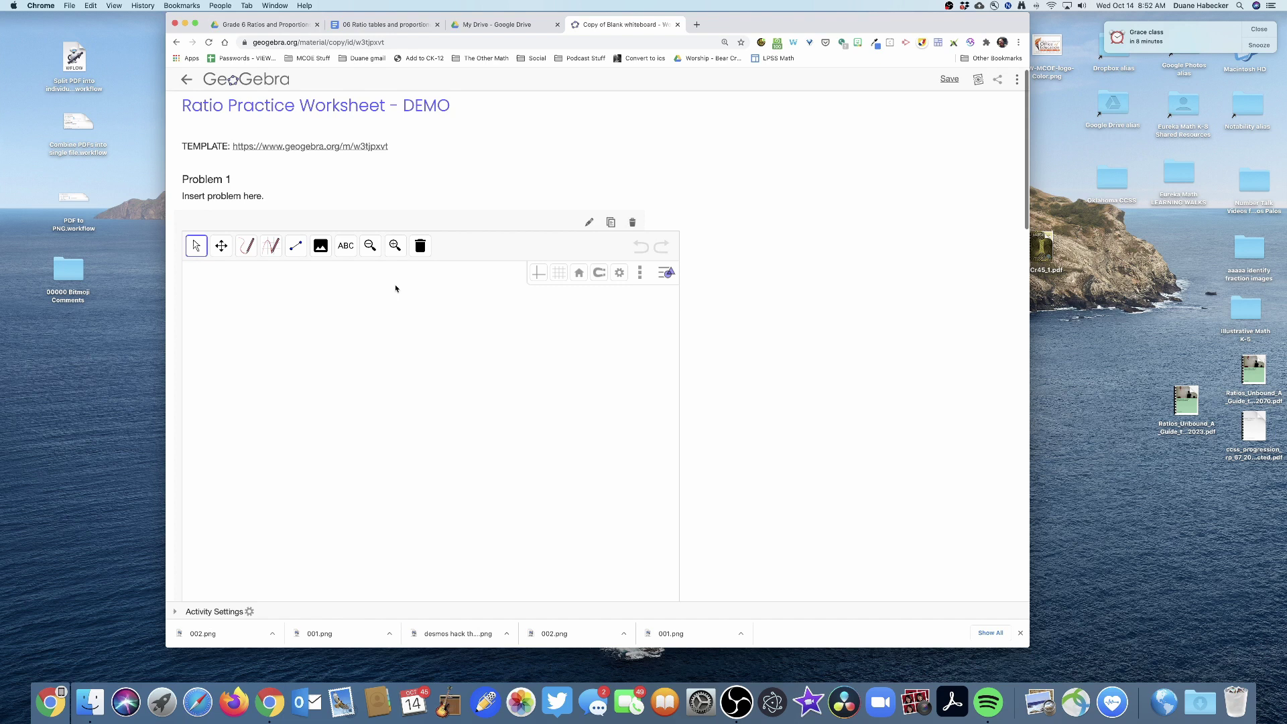
{"action": "scroll", "coordinate": [396, 284], "scroll_direction": "down", "scroll_amount": 3}
{"action": "scroll", "coordinate": [341, 334], "scroll_direction": "down", "scroll_amount": 10}
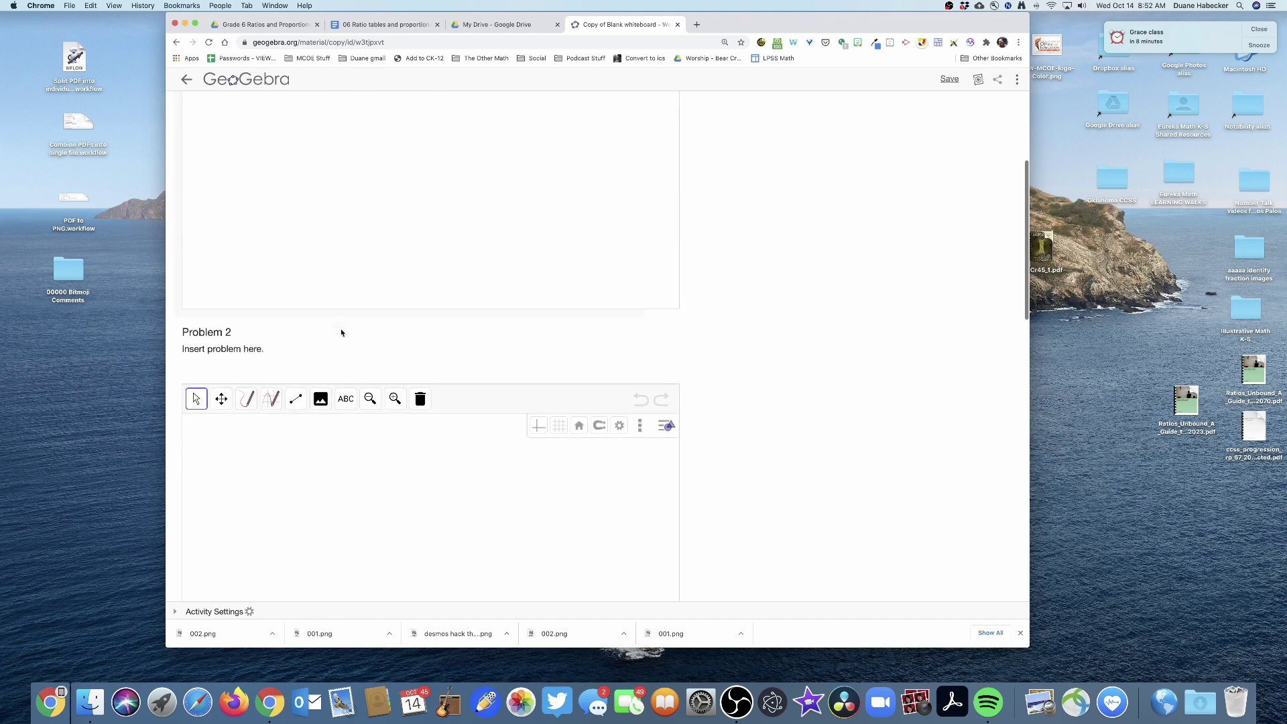
{"action": "scroll", "coordinate": [271, 443], "scroll_direction": "down", "scroll_amount": 10}
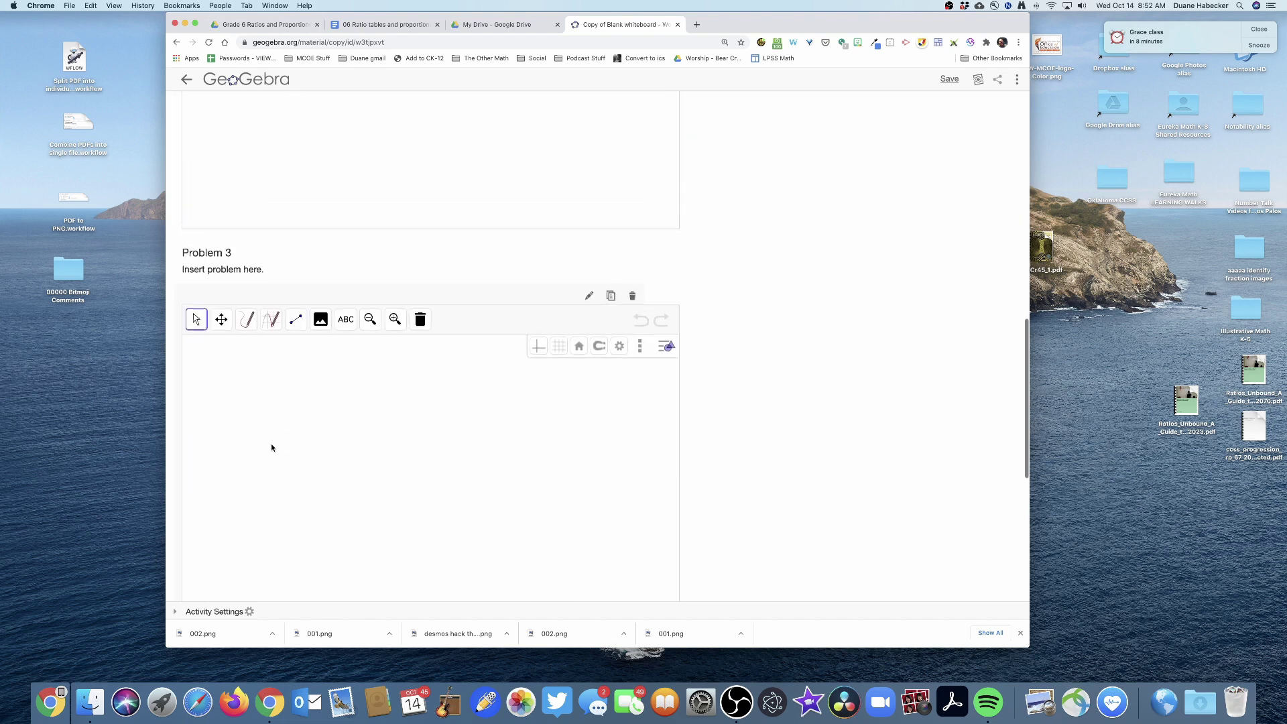
{"action": "scroll", "coordinate": [271, 444], "scroll_direction": "up", "scroll_amount": 5}
{"action": "scroll", "coordinate": [270, 444], "scroll_direction": "up", "scroll_amount": 15}
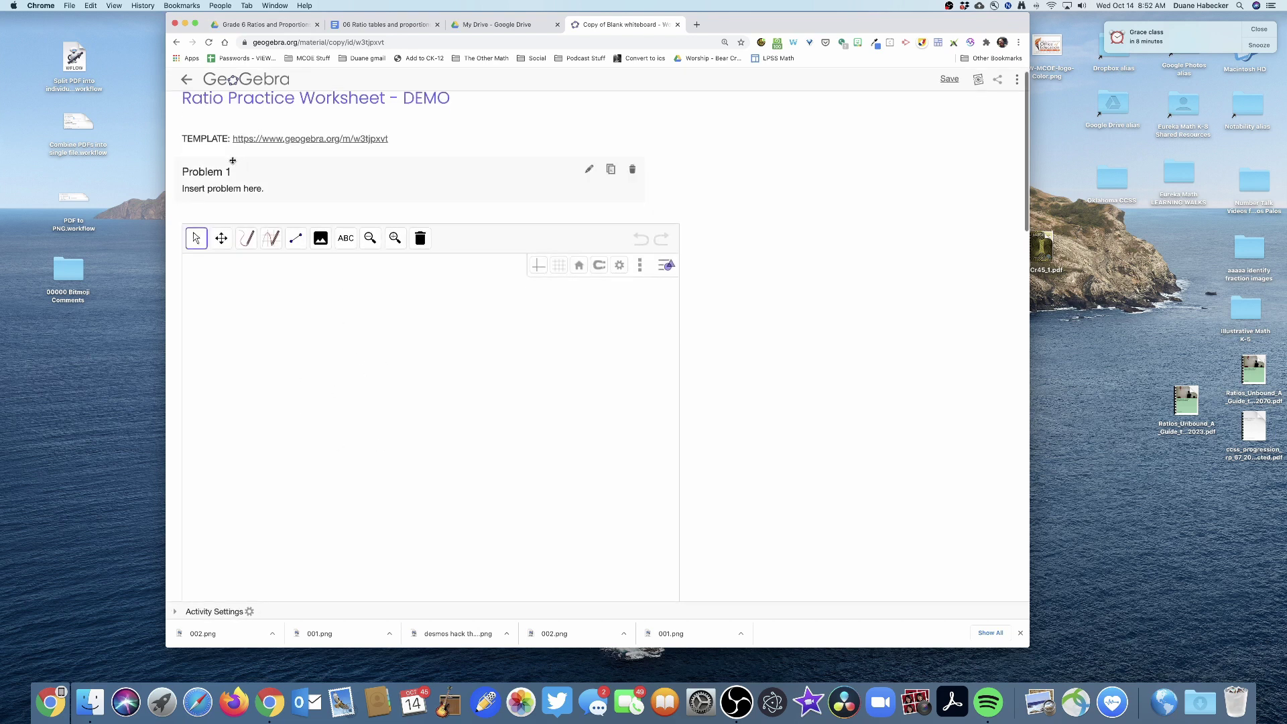
{"action": "left_click", "coordinate": [588, 168]}
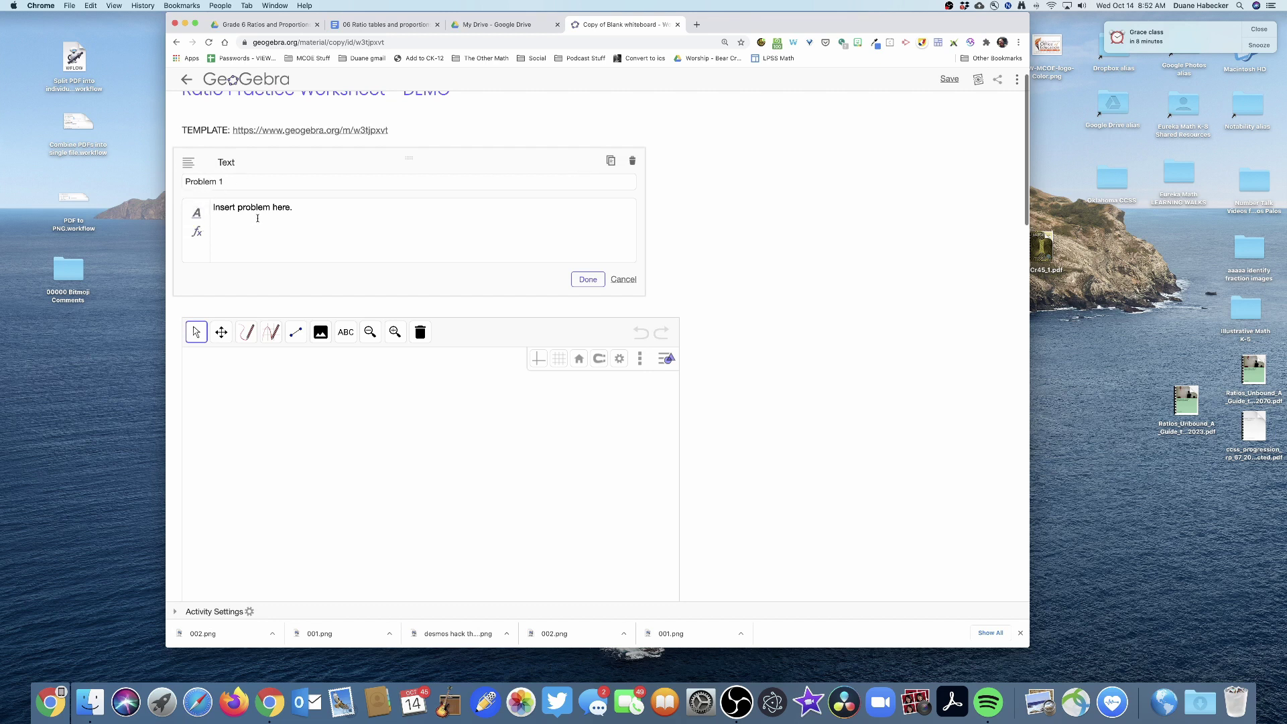
{"action": "left_click", "coordinate": [196, 212]}
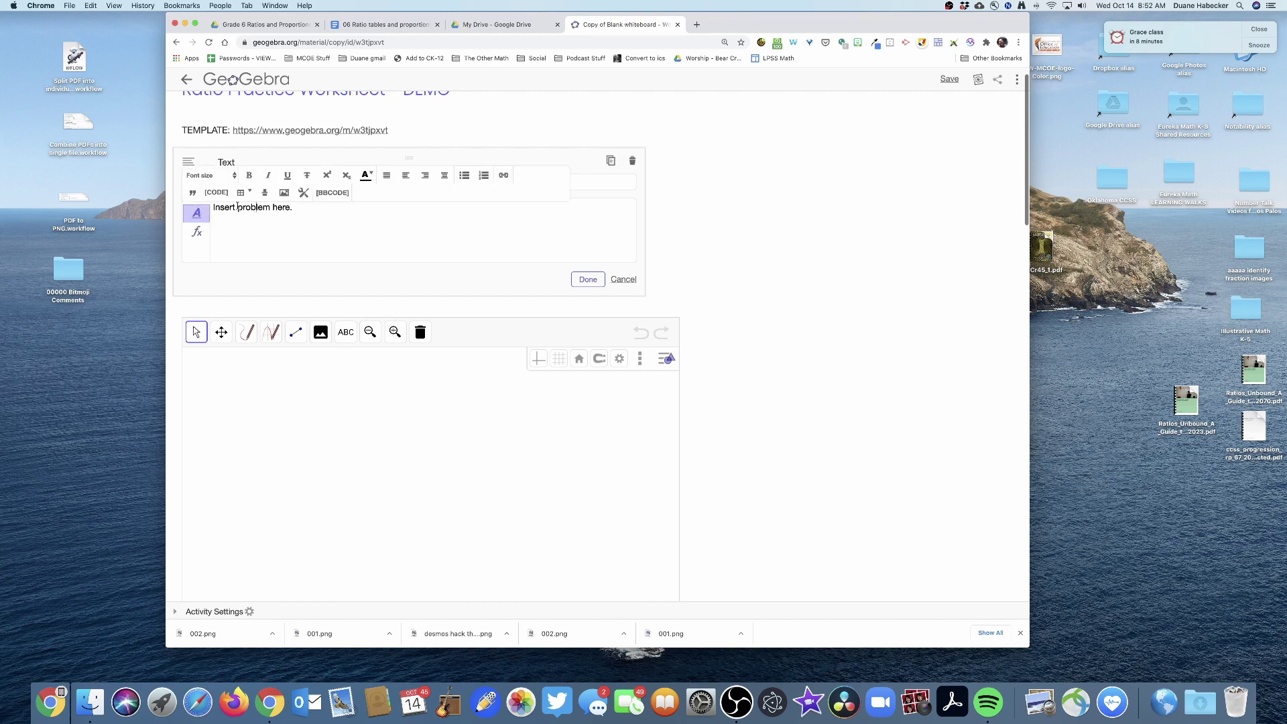
{"action": "left_click", "coordinate": [285, 194]}
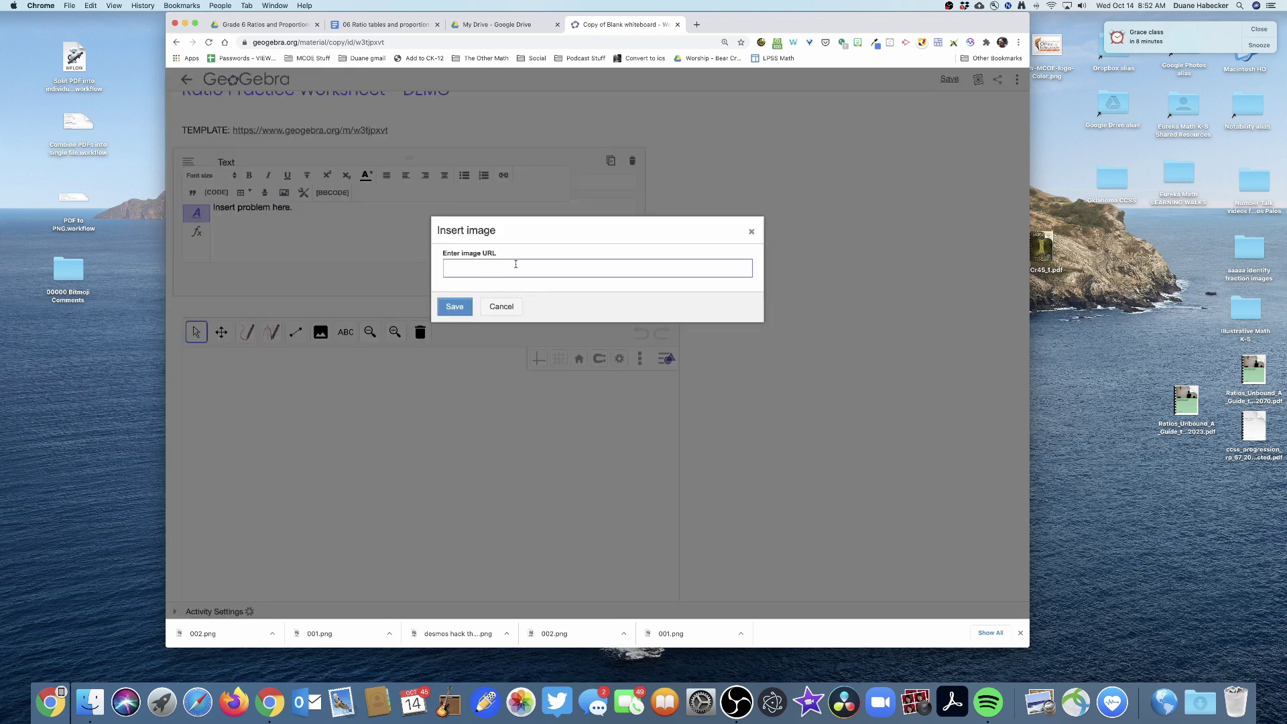
{"action": "left_click", "coordinate": [501, 305]}
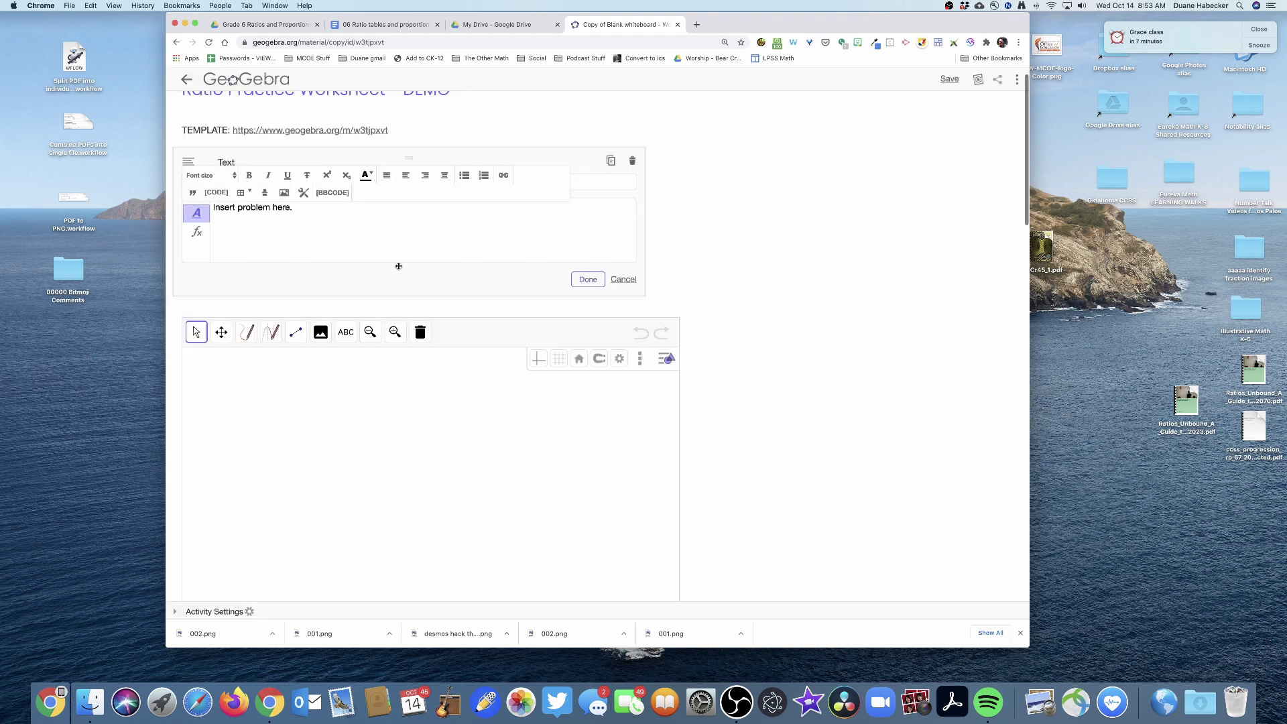
{"action": "left_click", "coordinate": [621, 279]}
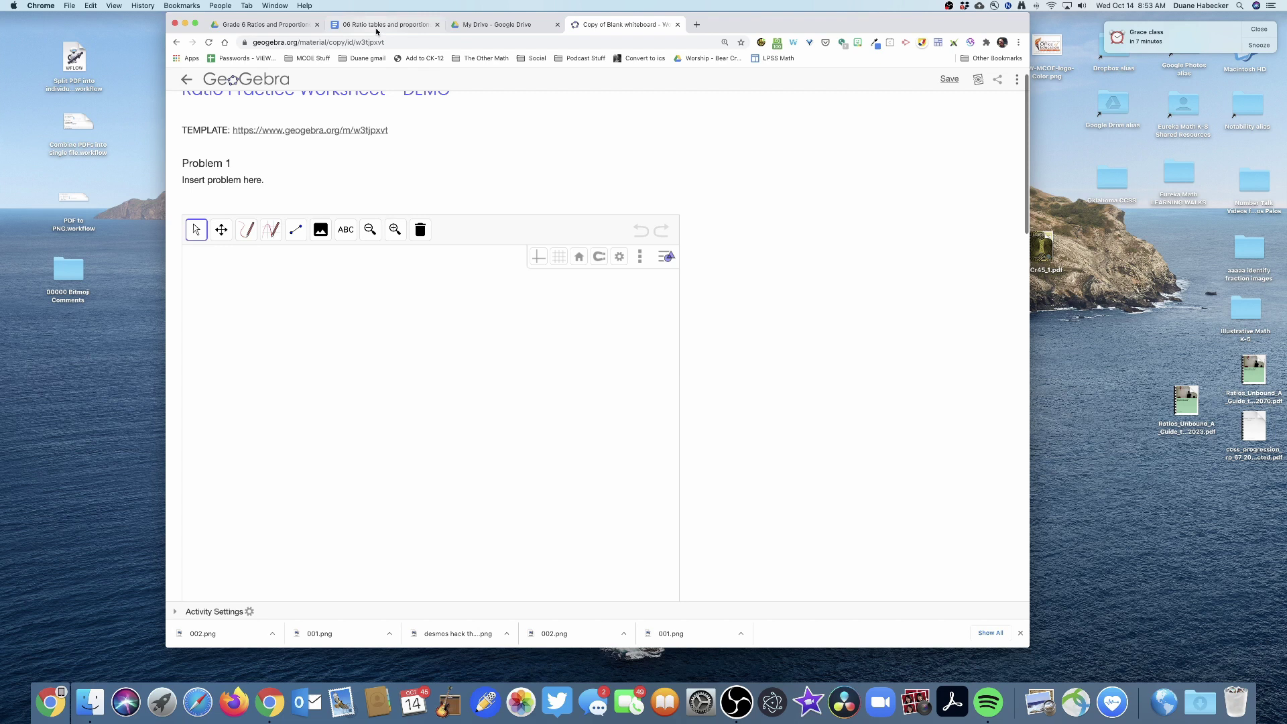
Screenshot the pages-reading, snack-bar and oil-and-vinegar problems with their tables from the homework document.
{"action": "left_click", "coordinate": [377, 25]}
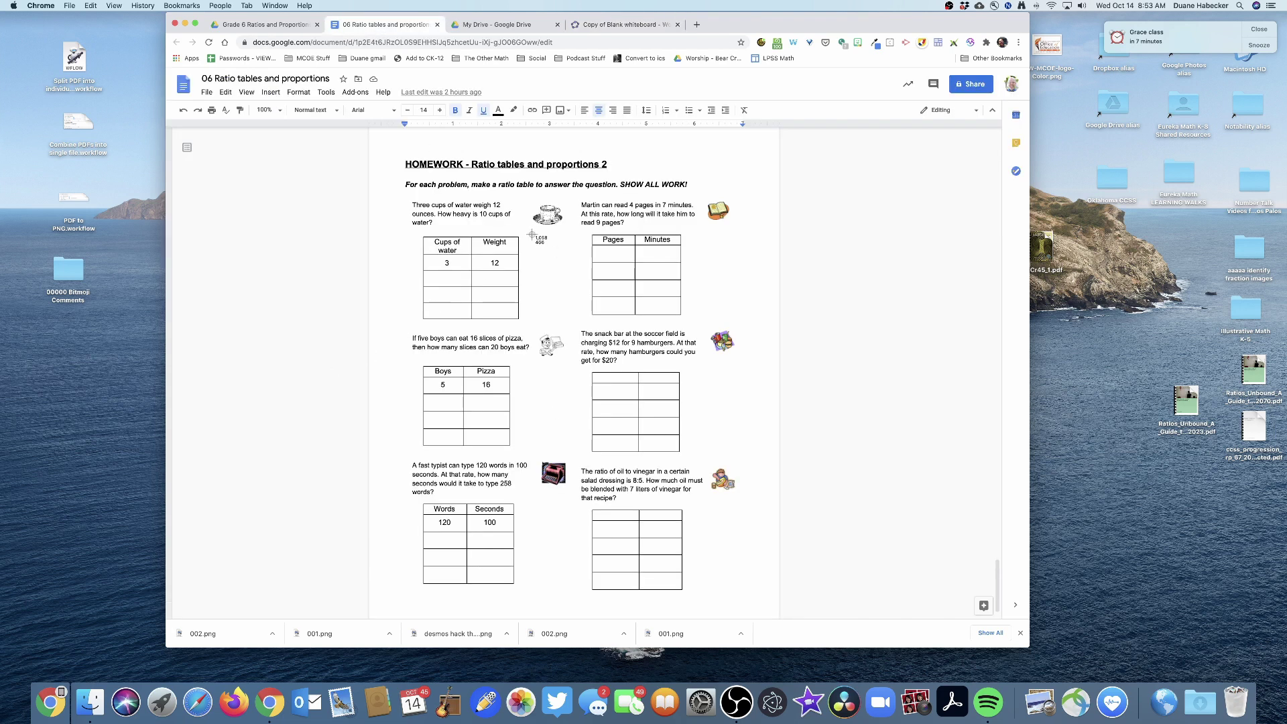
{"action": "key", "text": "super+shift+4"}
{"action": "left_click_drag", "start_coordinate": [573, 195], "coordinate": [739, 319]}
{"action": "key", "text": "super+shift+4"}
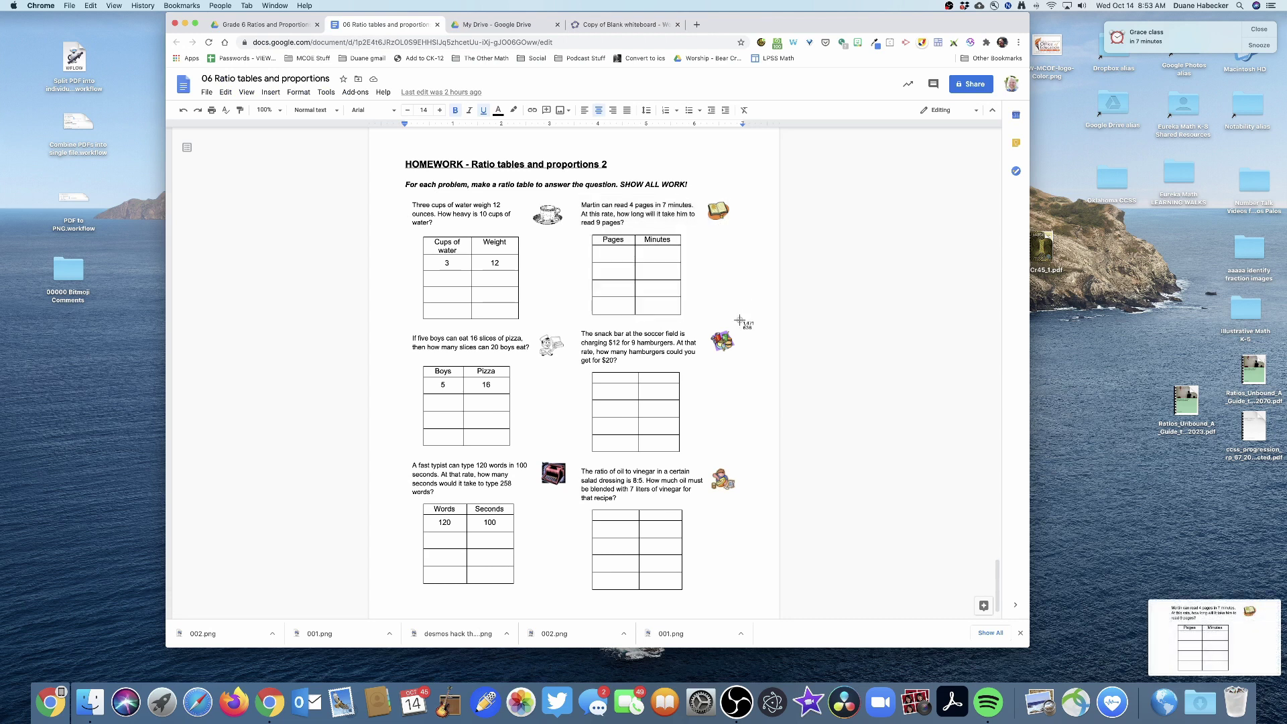
{"action": "left_click_drag", "start_coordinate": [571, 326], "coordinate": [742, 460]}
{"action": "key", "text": "super+shift+4"}
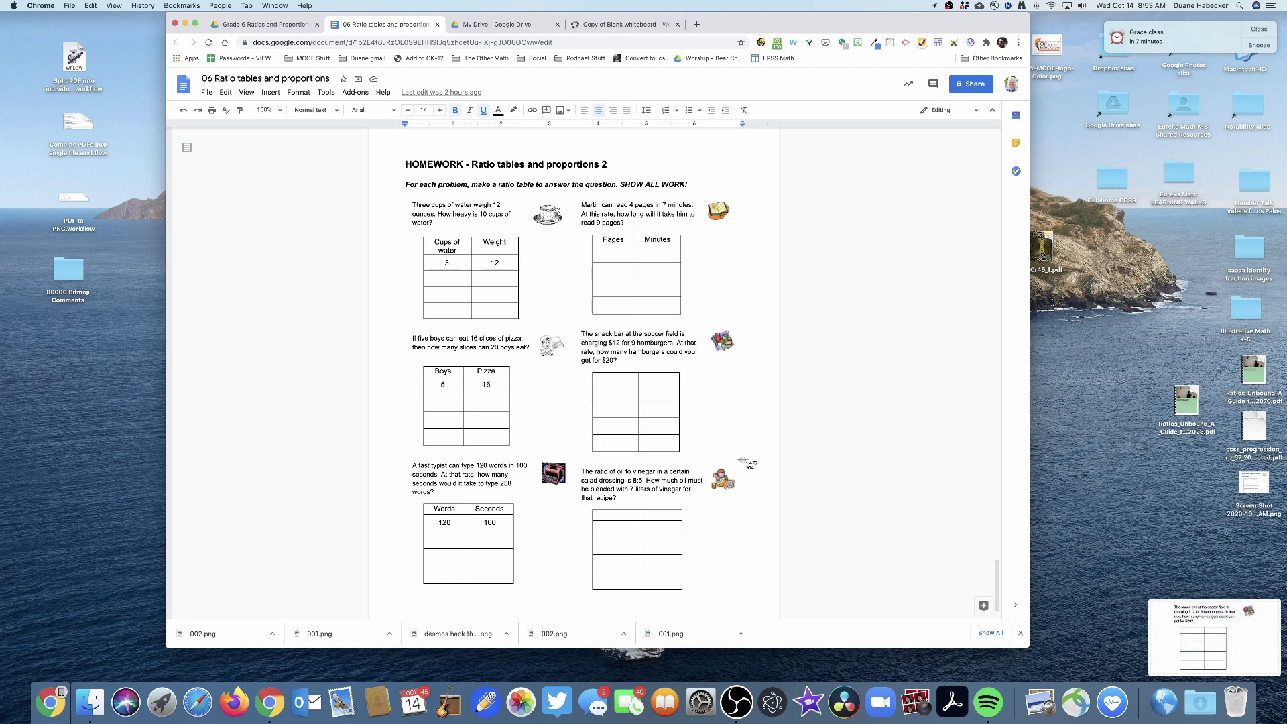
{"action": "left_click_drag", "start_coordinate": [577, 459], "coordinate": [747, 598]}
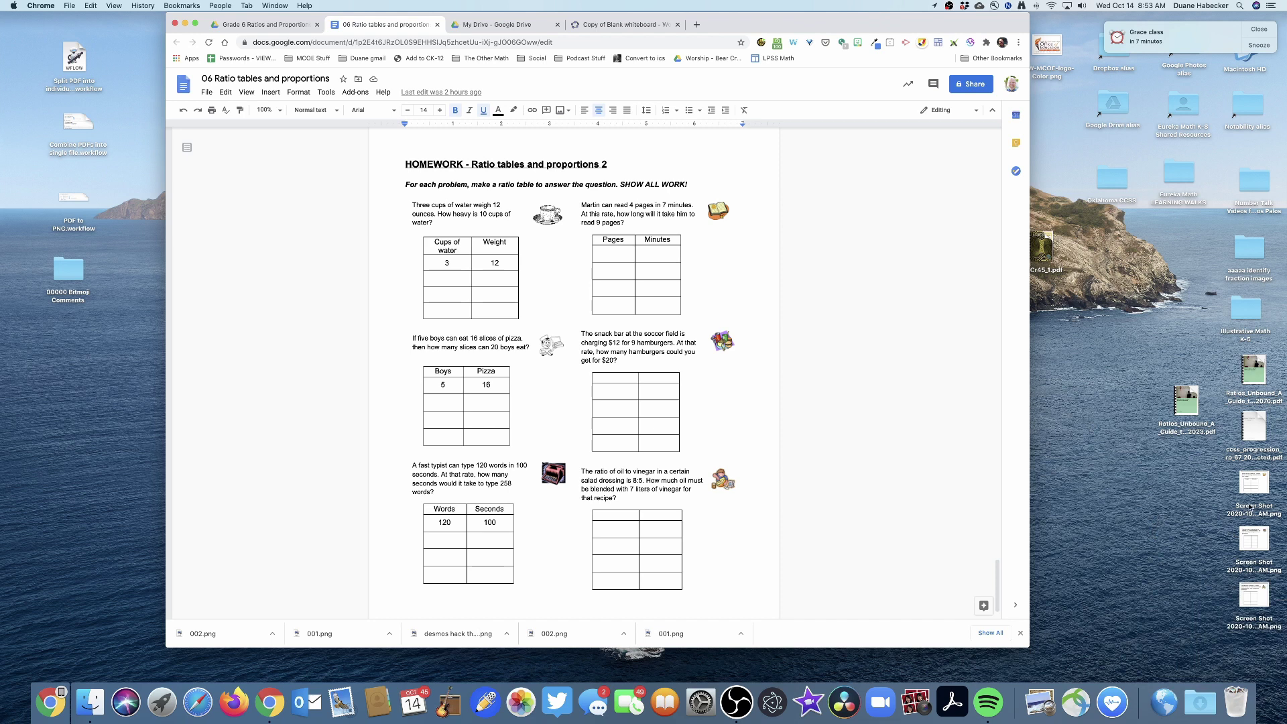
Rename the three desktop screenshots to 001.png, 002.png and 003.png.
{"action": "left_click", "coordinate": [1241, 518]}
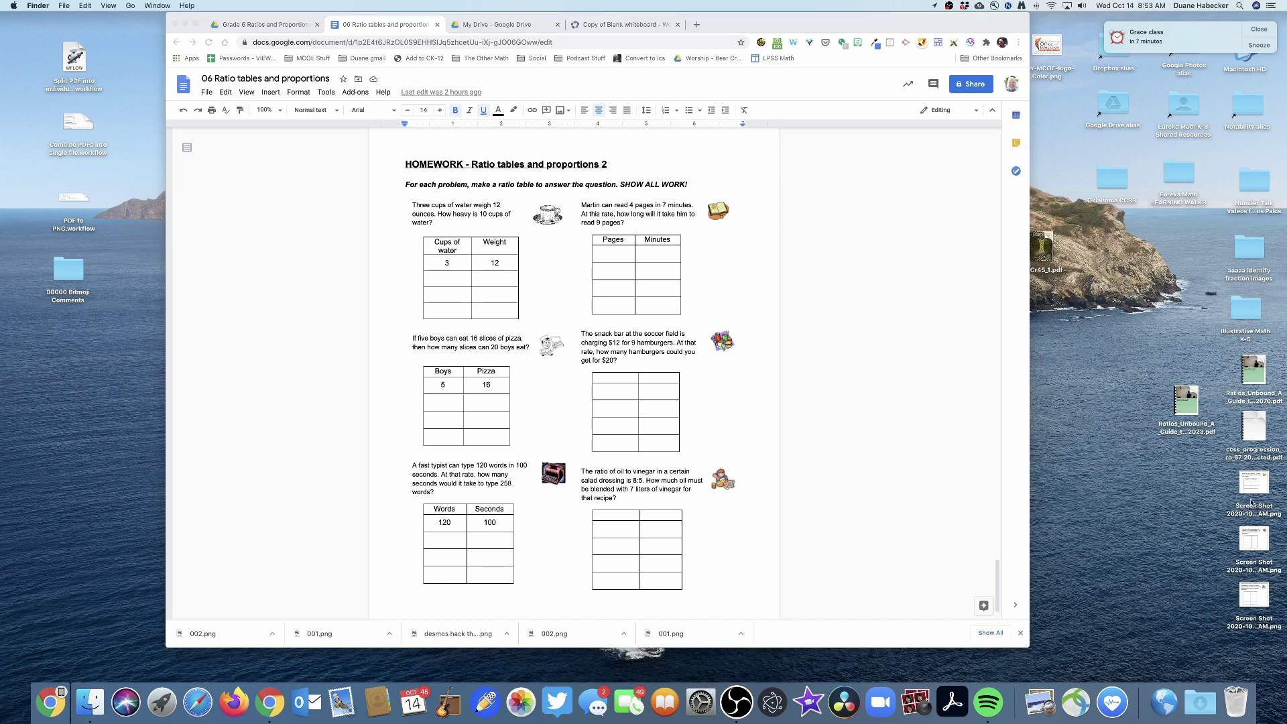
{"action": "left_click", "coordinate": [1246, 507]}
{"action": "key", "text": "Return"}
{"action": "type", "text": "001.png"}
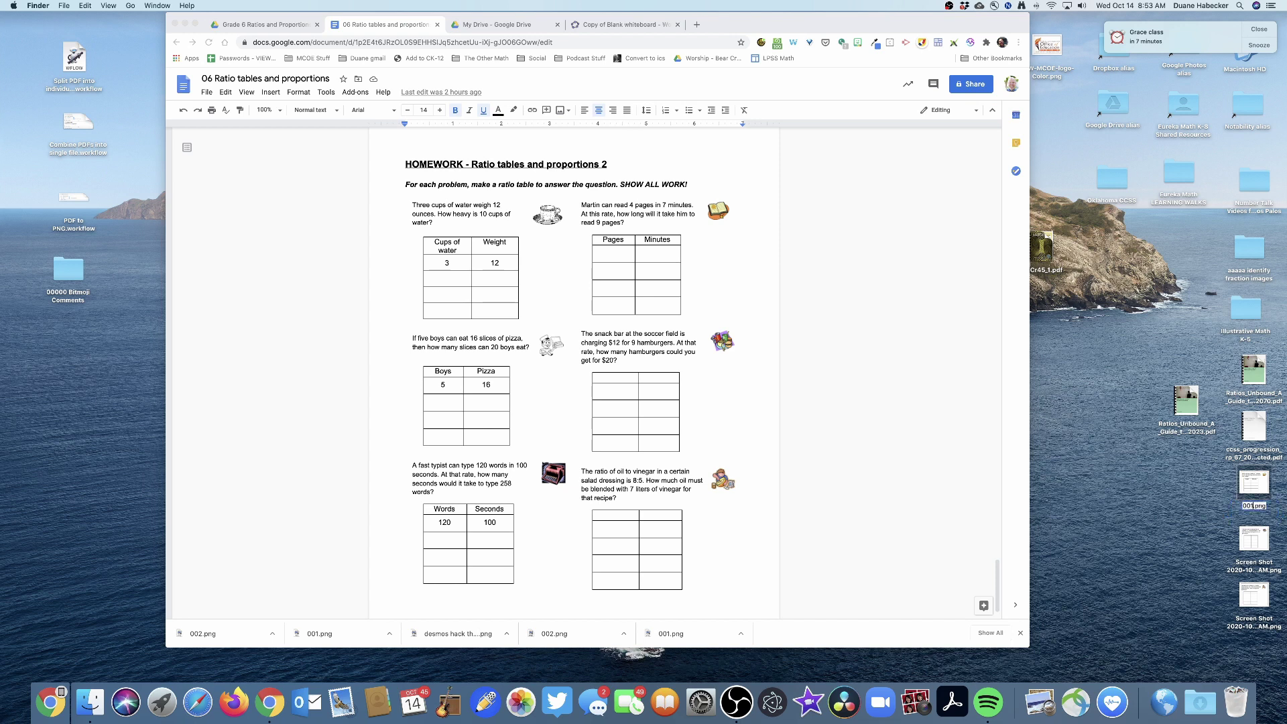
{"action": "key", "text": "Return"}
{"action": "left_click", "coordinate": [1247, 566]}
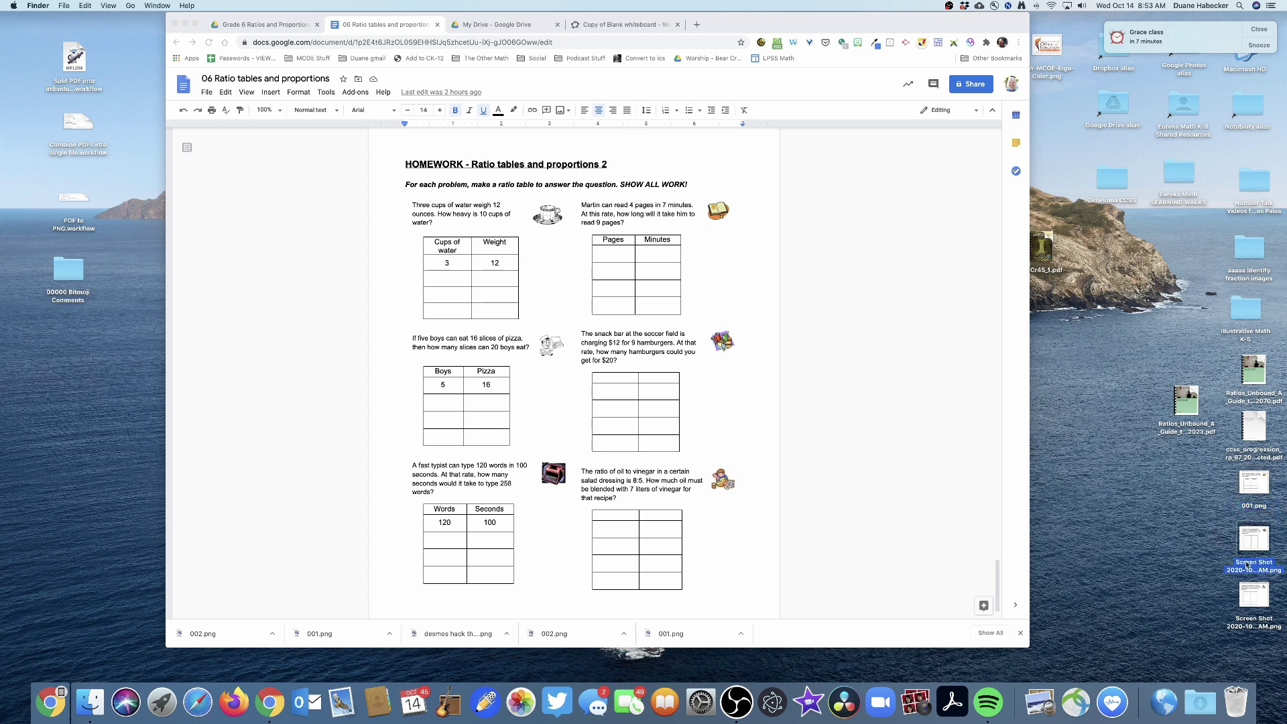
{"action": "key", "text": "Return"}
{"action": "type", "text": "002"}
{"action": "key", "text": "Return"}
{"action": "left_click", "coordinate": [1250, 623]}
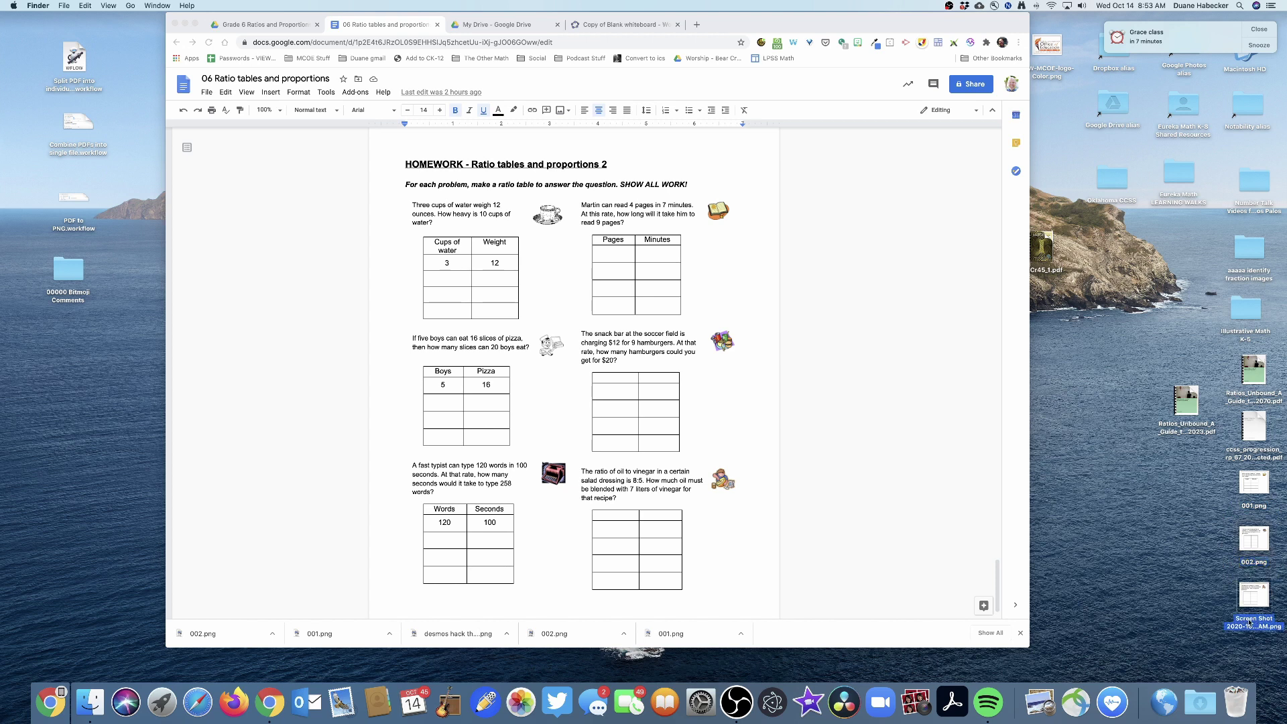
{"action": "key", "text": "Return"}
{"action": "type", "text": "003"}
{"action": "key", "text": "Return"}
{"action": "left_click", "coordinate": [1116, 556]}
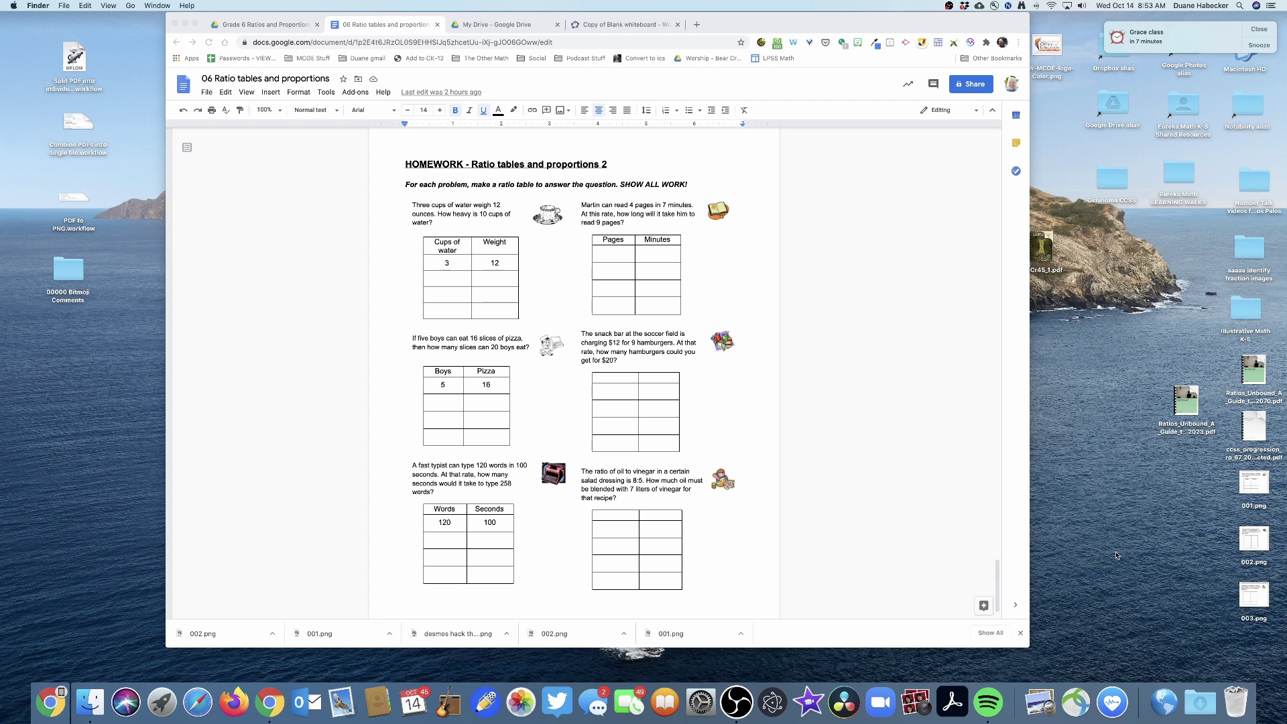
Replace Problem 1's 'Insert problem here.' placeholder text with '...'.
{"action": "left_click", "coordinate": [566, 28]}
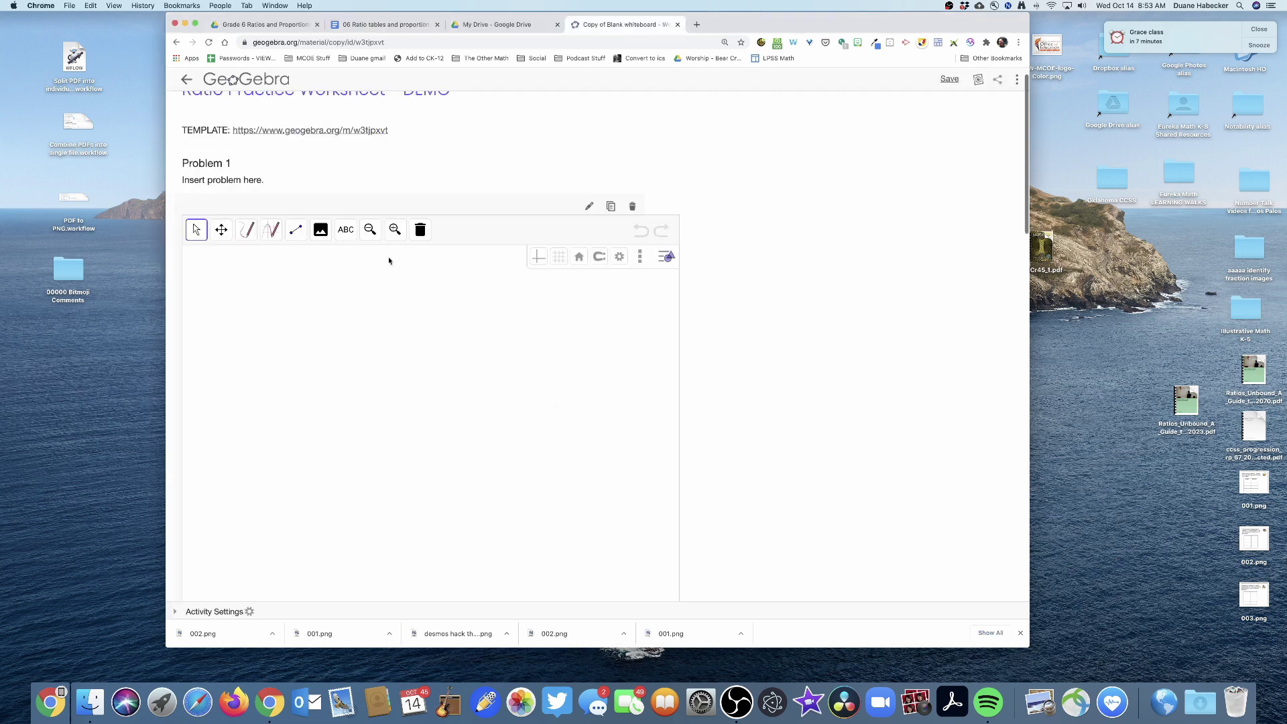
{"action": "scroll", "coordinate": [771, 339], "scroll_direction": "up", "scroll_amount": 1}
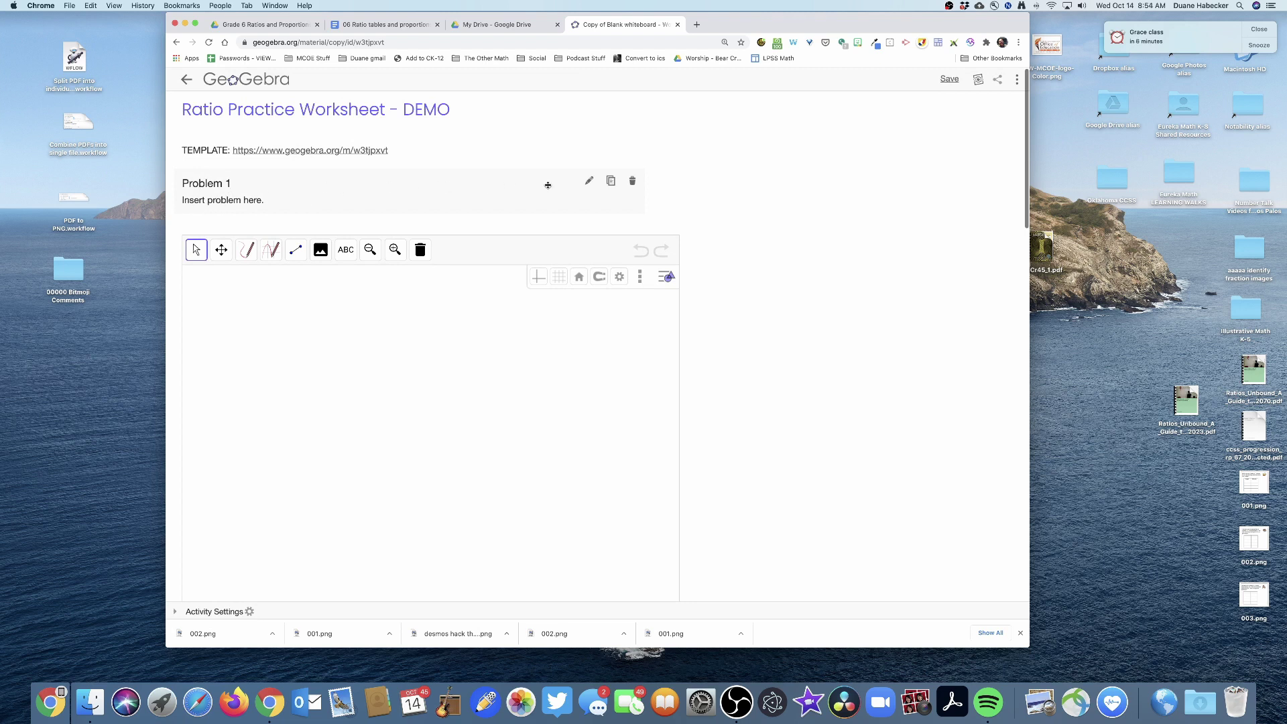
{"action": "left_click", "coordinate": [588, 181]}
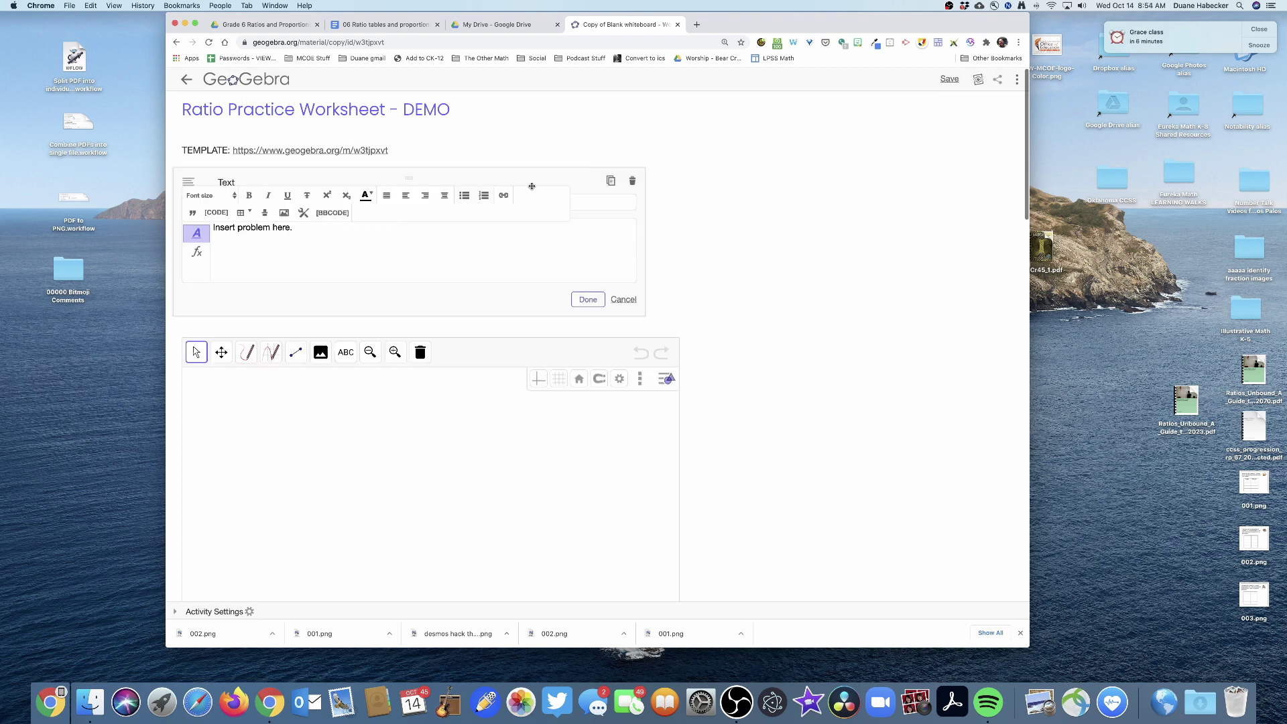
{"action": "triple_click", "coordinate": [231, 230]}
{"action": "key", "text": "BackSpace"}
{"action": "type", "text": ".........."}
{"action": "left_click", "coordinate": [588, 299]}
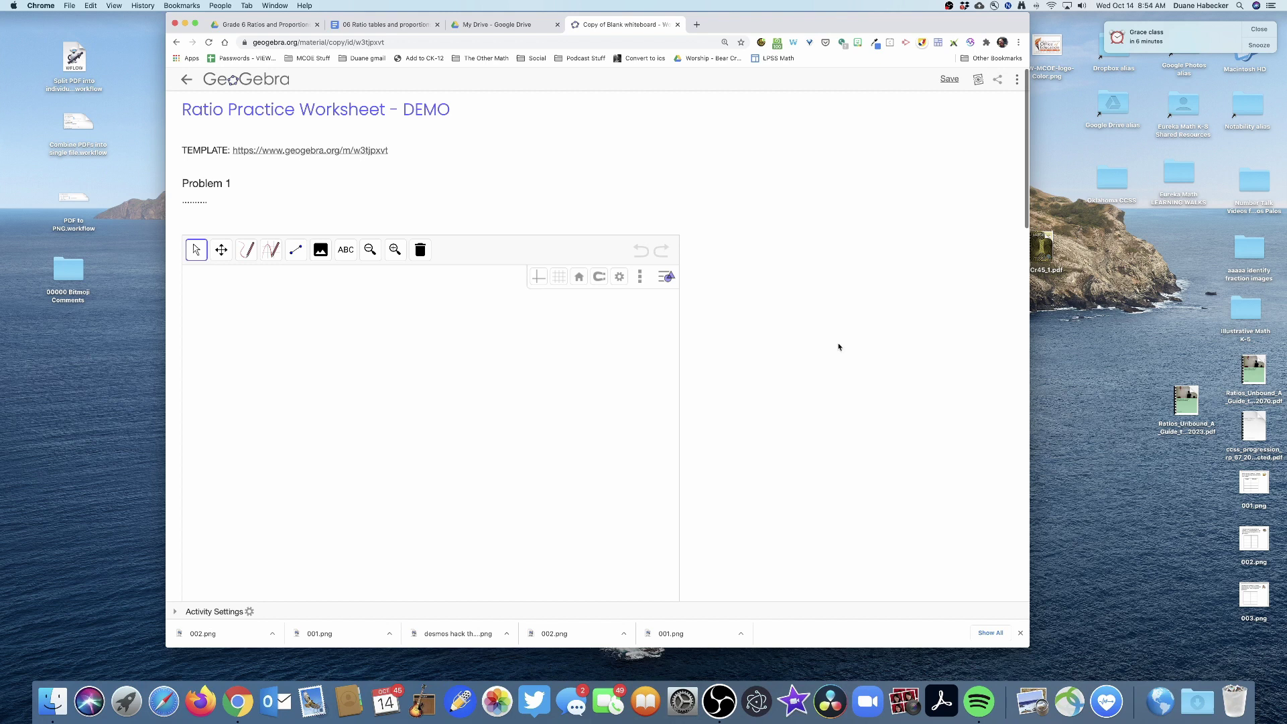
{"action": "scroll", "coordinate": [429, 336], "scroll_direction": "down", "scroll_amount": 3}
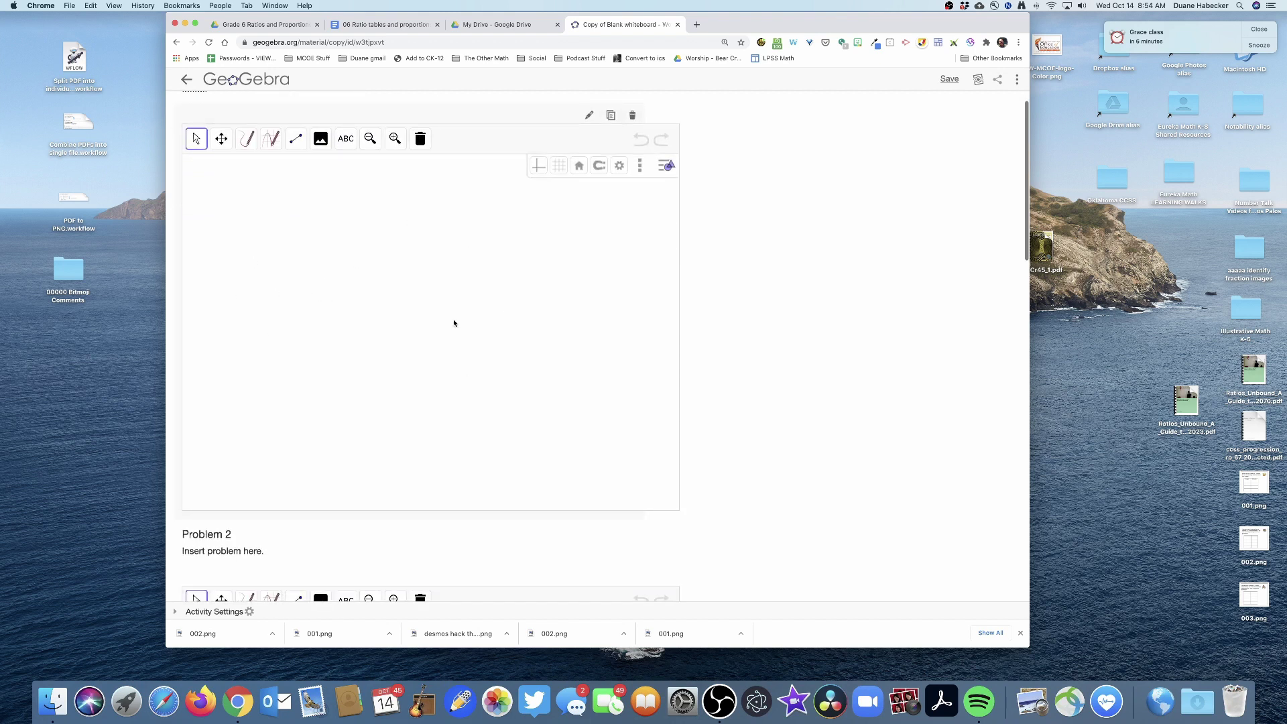
Insert 001.png, the Martin reading pages problem with its table, onto Problem 1's whiteboard.
{"action": "left_click", "coordinate": [590, 116]}
{"action": "scroll", "coordinate": [670, 335], "scroll_direction": "down", "scroll_amount": 5}
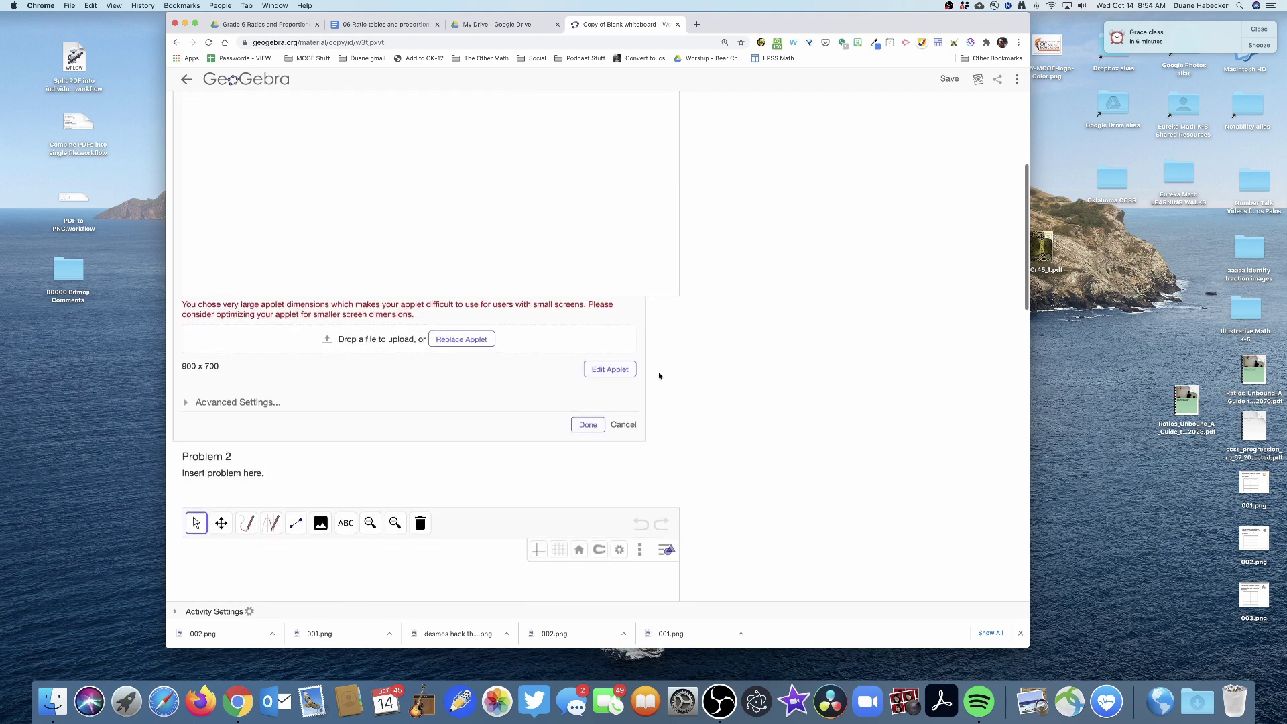
{"action": "left_click", "coordinate": [596, 370]}
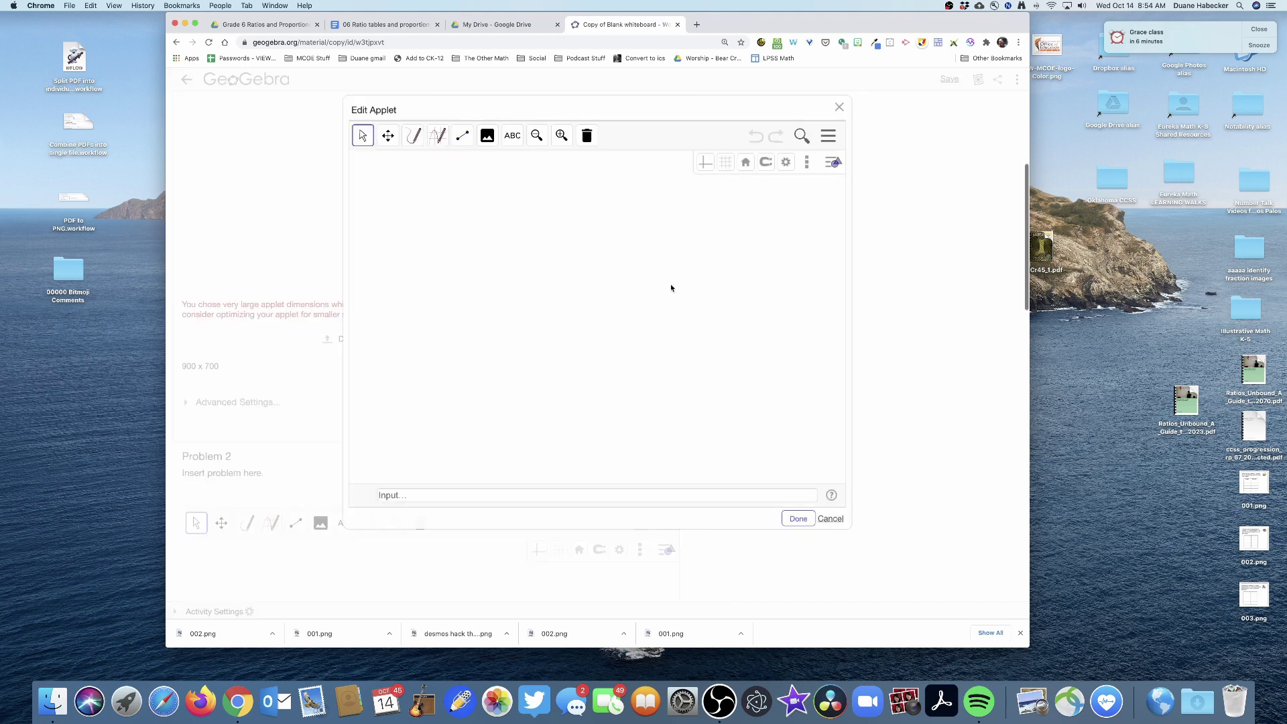
{"action": "left_click", "coordinate": [487, 136]}
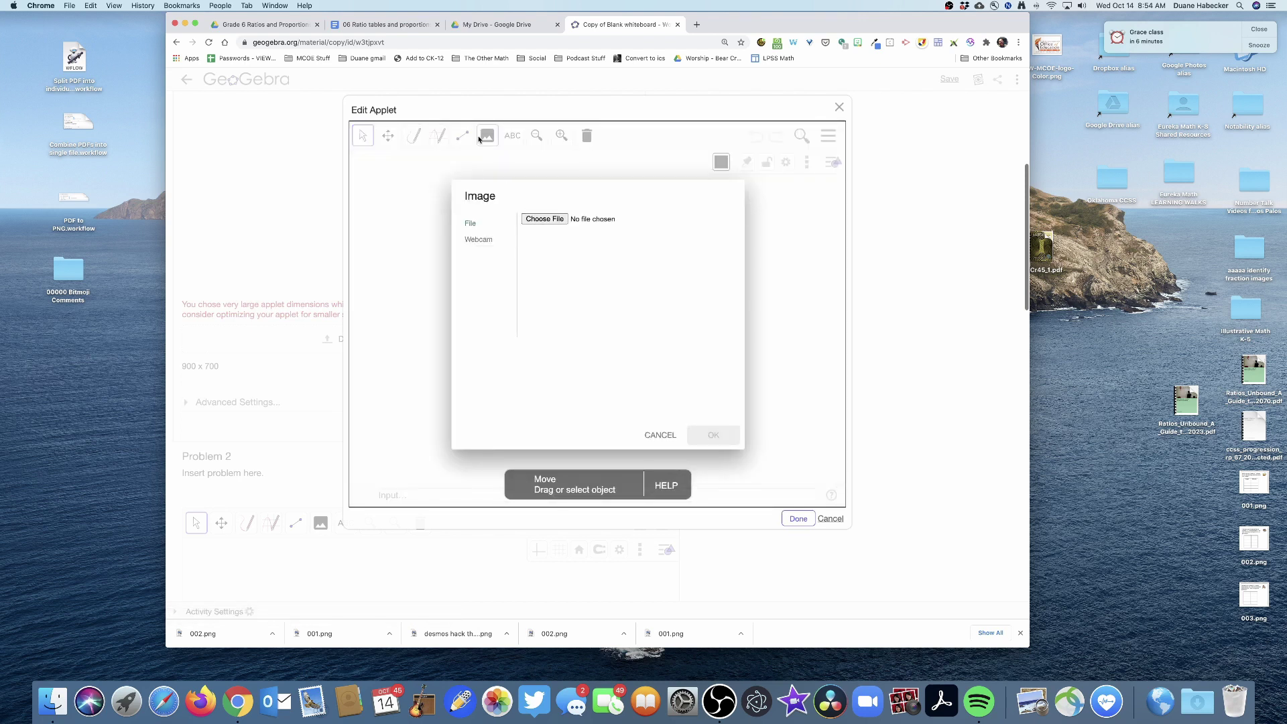
{"action": "left_click", "coordinate": [545, 220]}
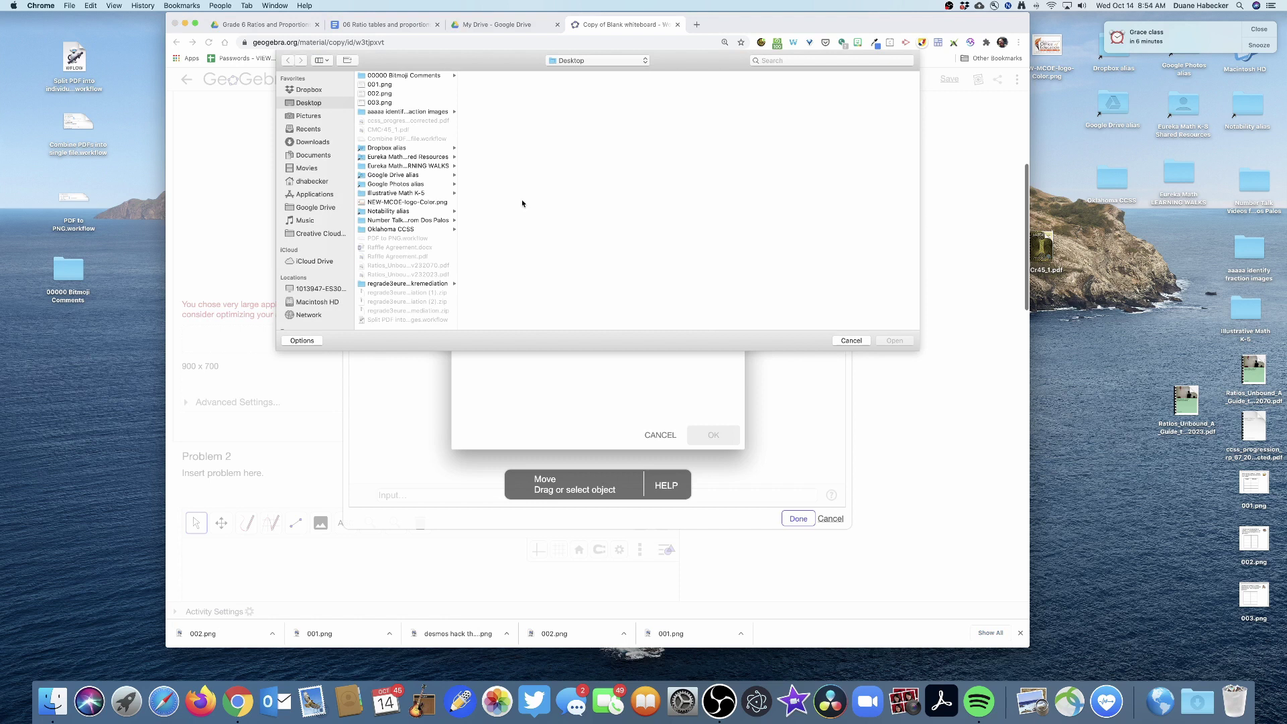
{"action": "left_click", "coordinate": [372, 86]}
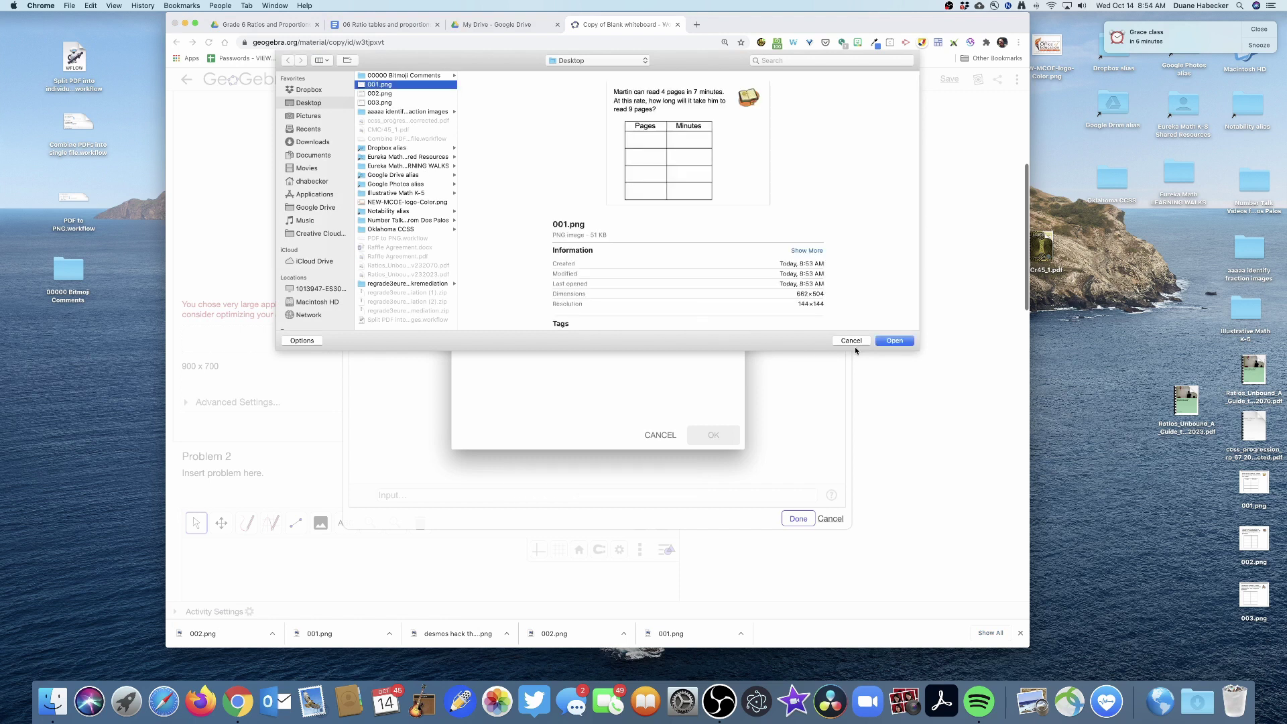
{"action": "left_click", "coordinate": [892, 342]}
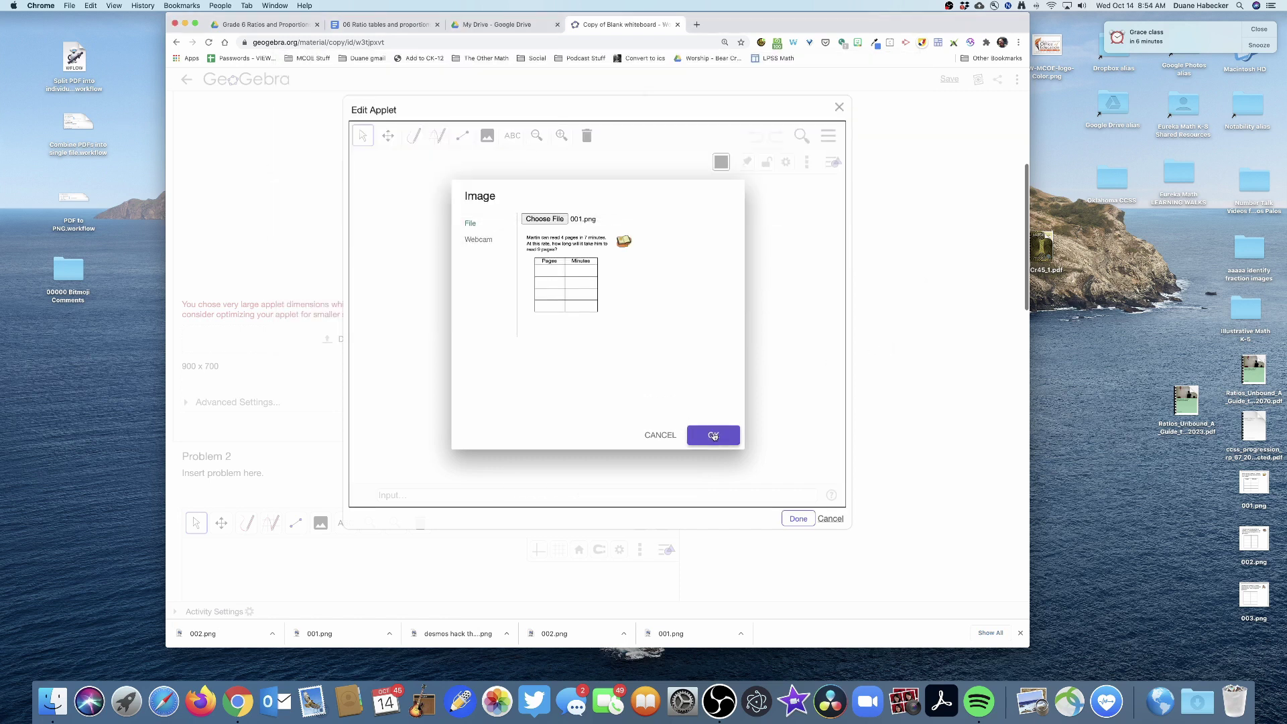
{"action": "left_click", "coordinate": [715, 435]}
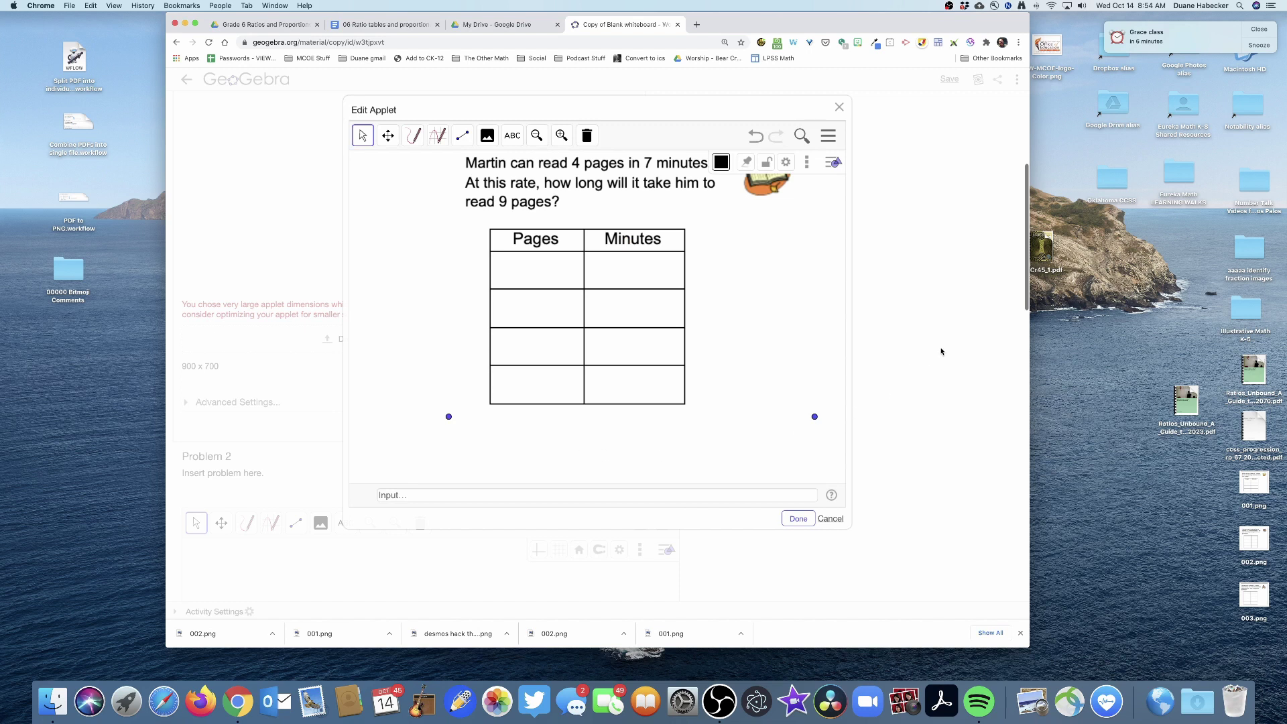
Shrink the Martin reading image by its corner points and move it to the top-left.
{"action": "scroll", "coordinate": [935, 348], "scroll_direction": "up", "scroll_amount": 1}
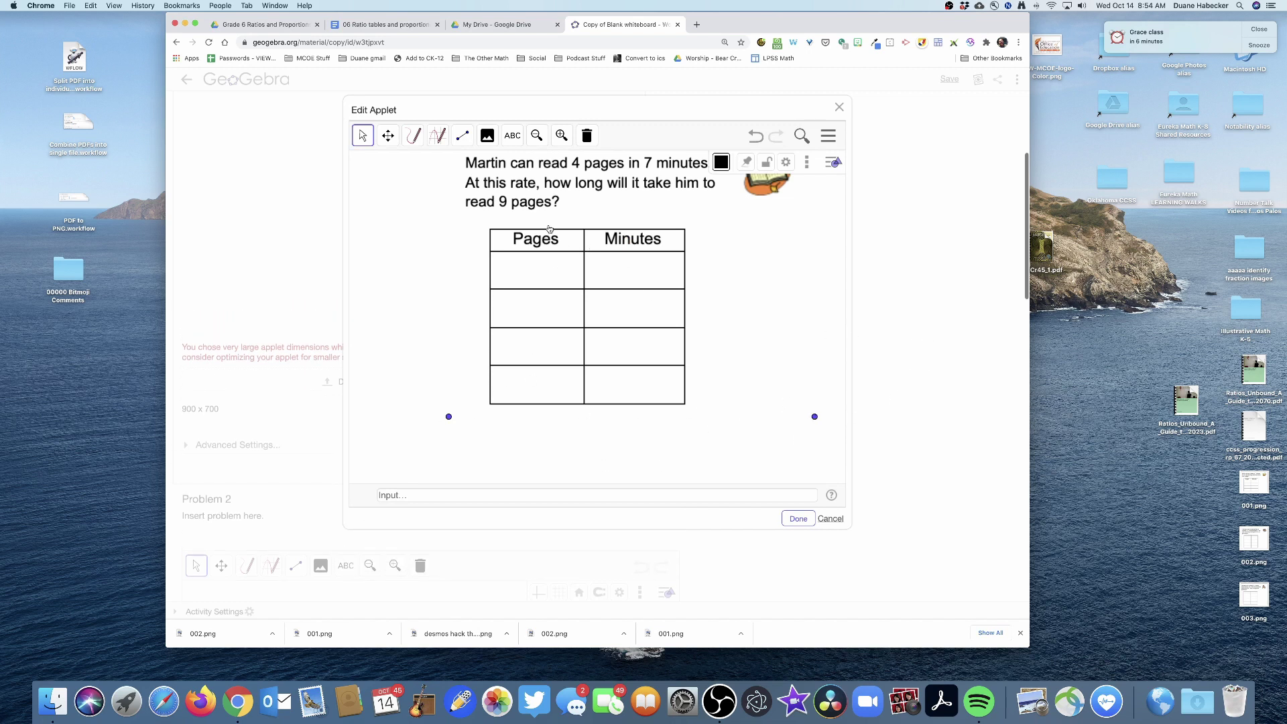
{"action": "left_click_drag", "start_coordinate": [608, 274], "coordinate": [575, 300]}
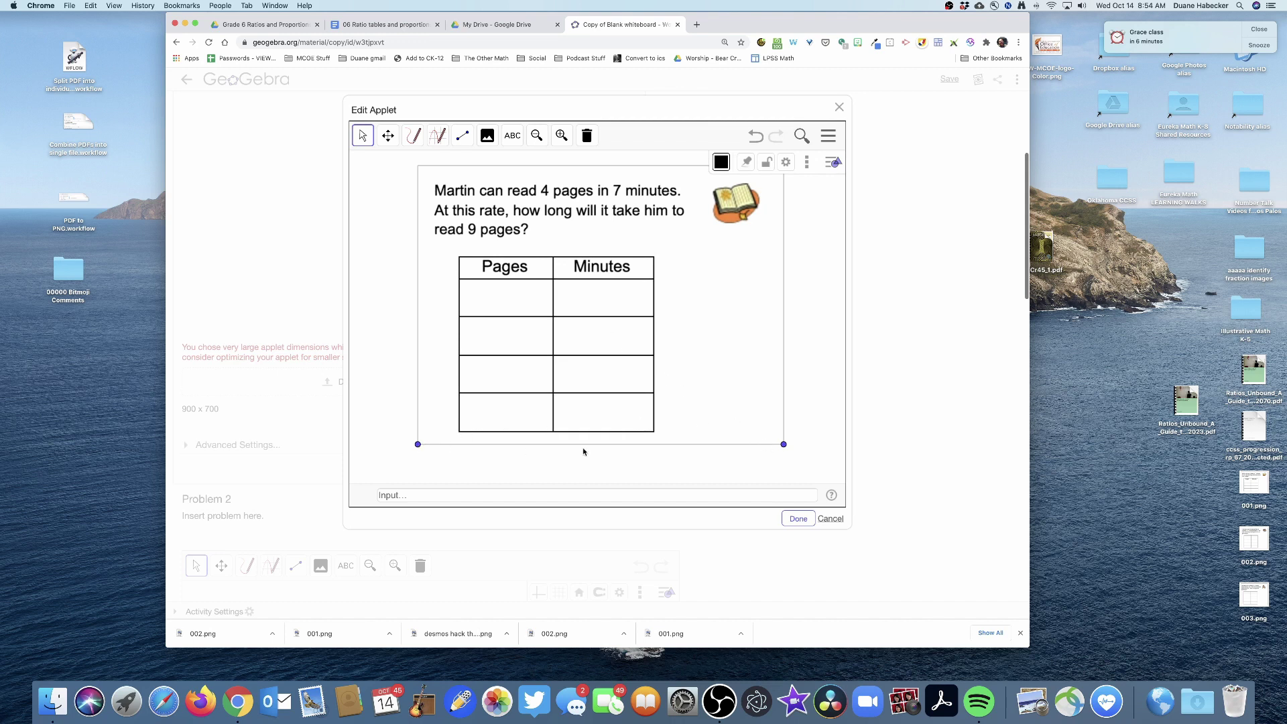
{"action": "left_click", "coordinate": [784, 446]}
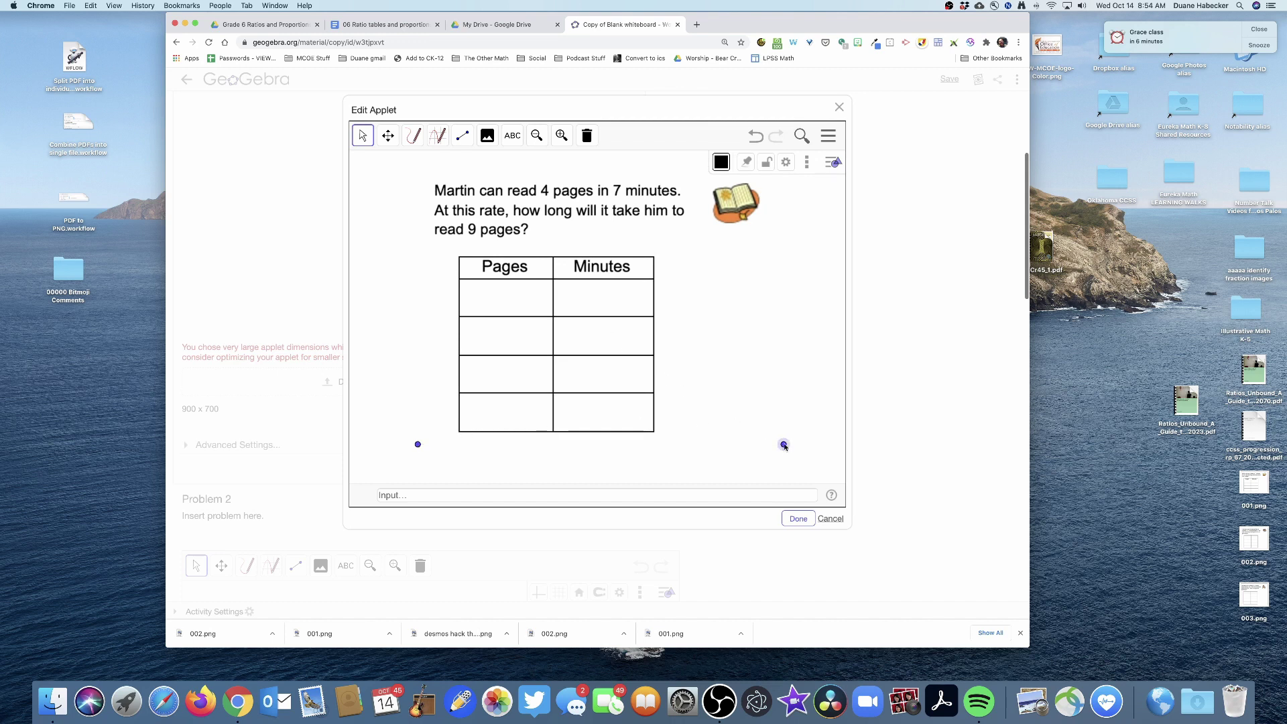
{"action": "left_click_drag", "start_coordinate": [769, 448], "coordinate": [669, 426]}
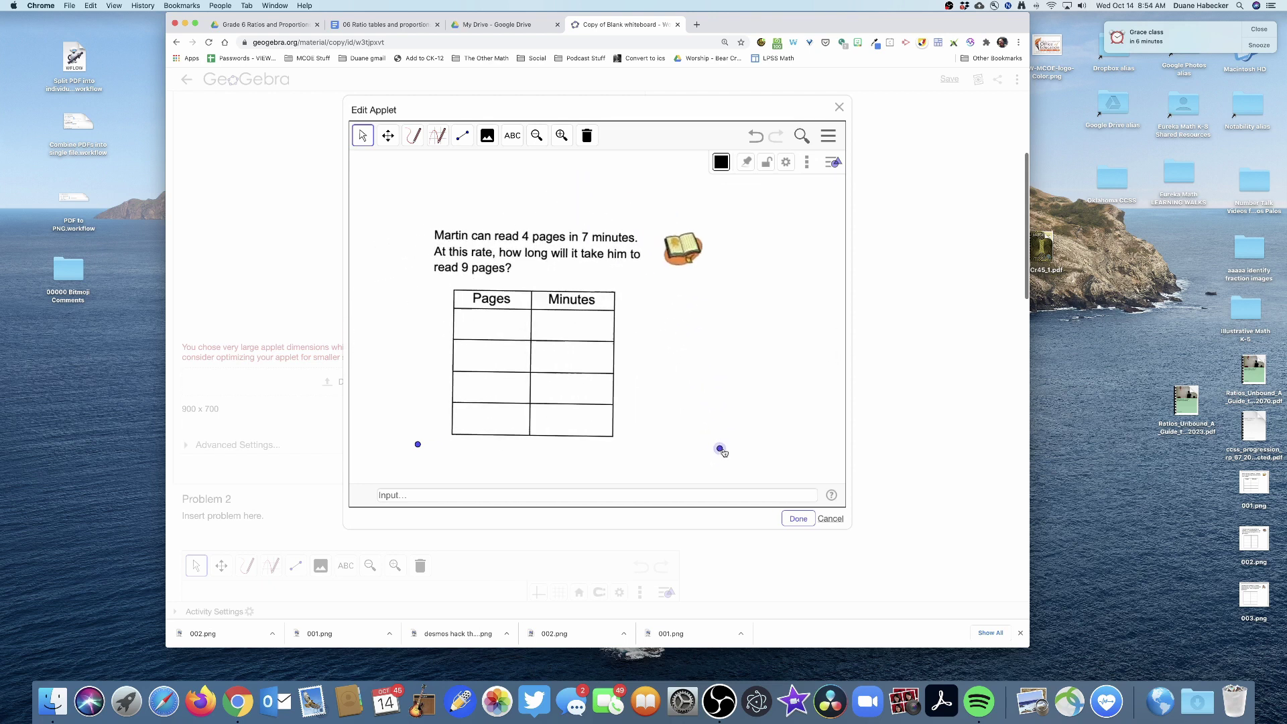
{"action": "left_click_drag", "start_coordinate": [722, 450], "coordinate": [674, 441]}
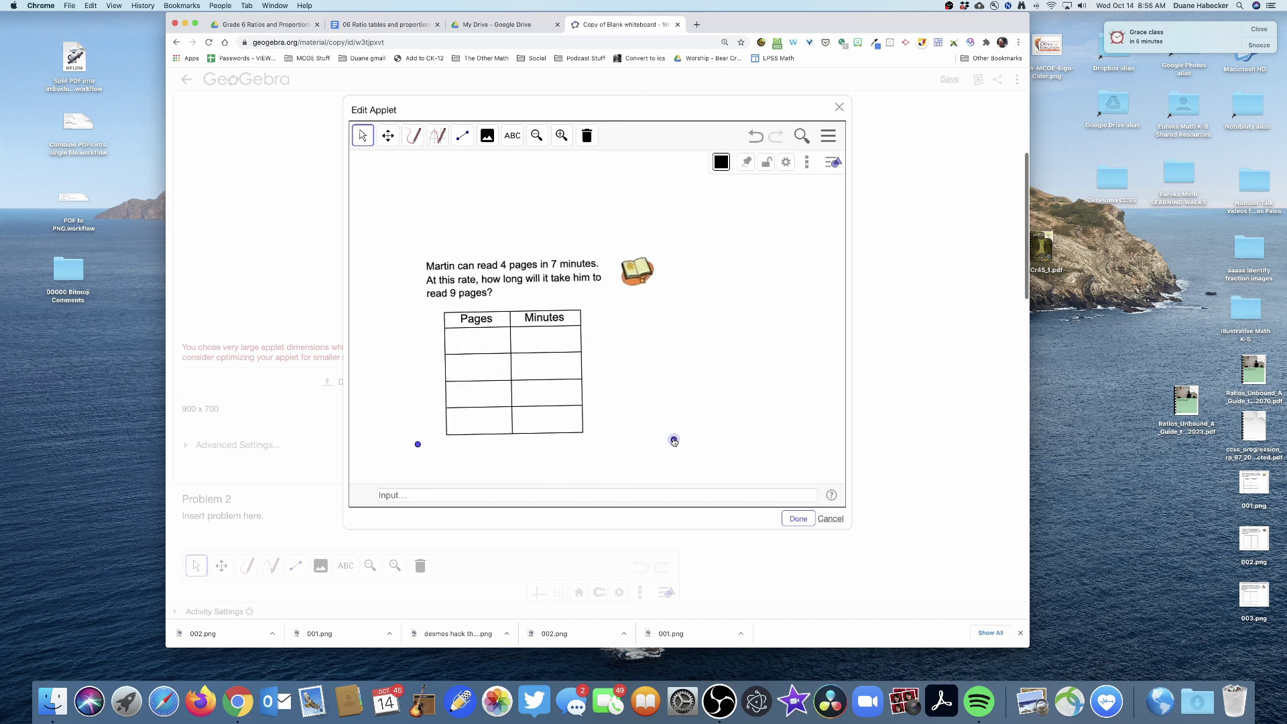
{"action": "left_click_drag", "start_coordinate": [531, 395], "coordinate": [493, 319]}
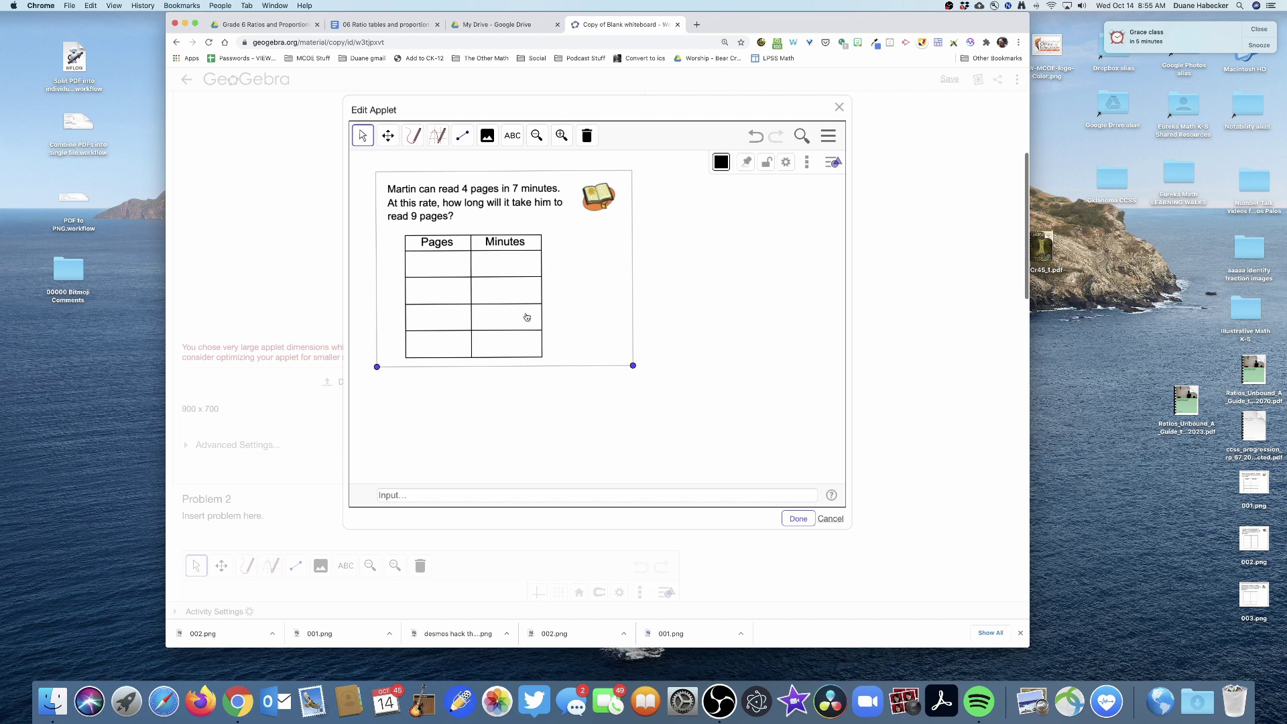
{"action": "right_click", "coordinate": [634, 367]}
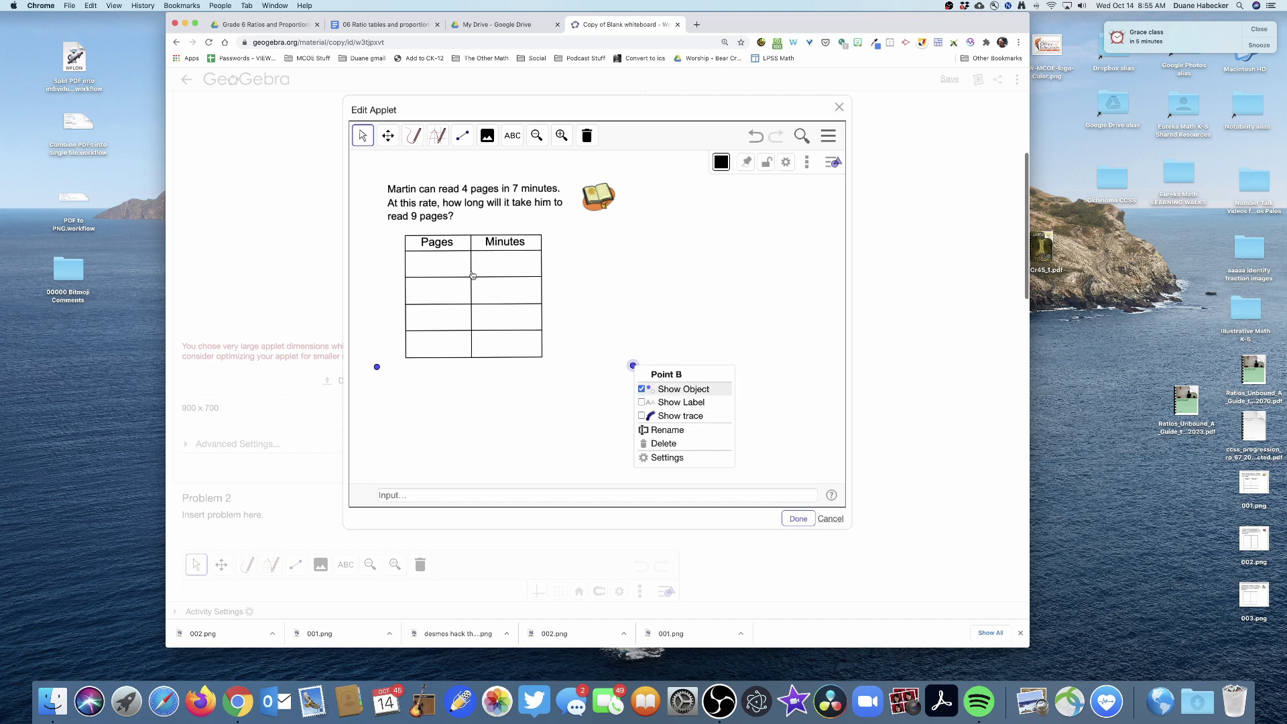
{"action": "left_click", "coordinate": [585, 416]}
{"action": "left_click_drag", "start_coordinate": [632, 368], "coordinate": [616, 366]}
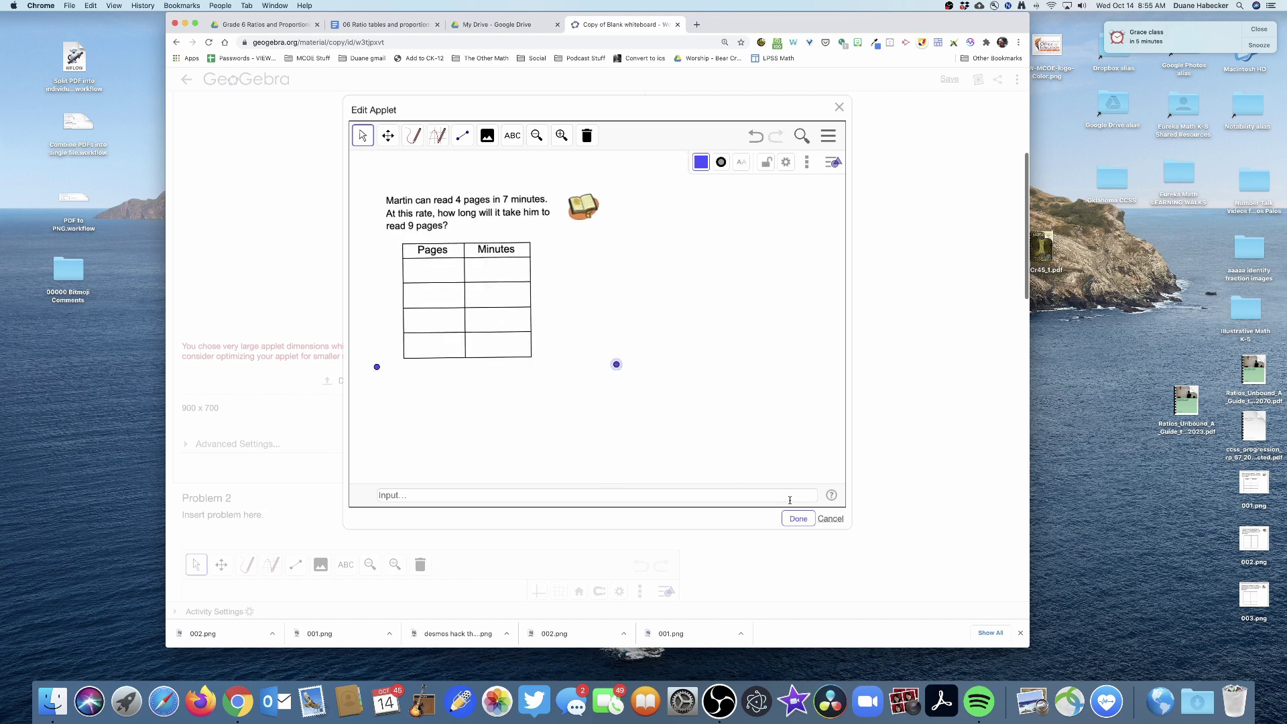
Confirm Problem 1's whiteboard edits and scroll down to the empty Problem 2 whiteboard.
{"action": "left_click", "coordinate": [799, 520]}
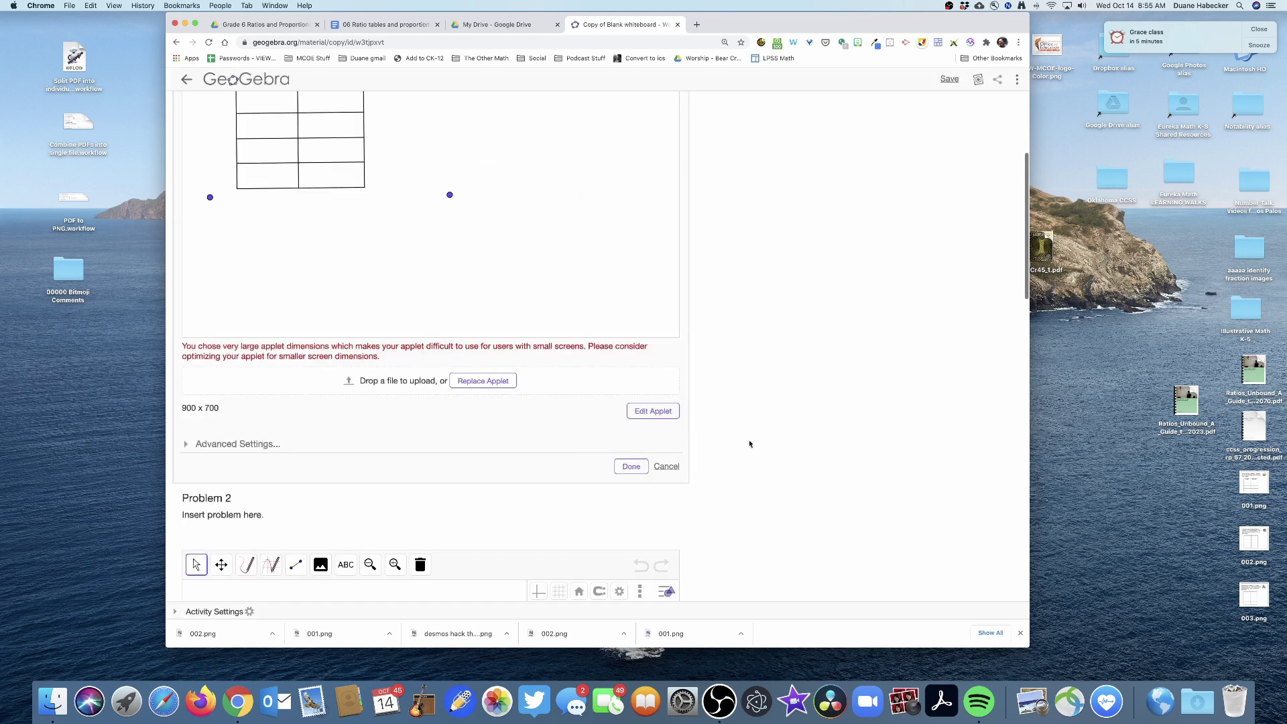
{"action": "left_click", "coordinate": [631, 467]}
{"action": "scroll", "coordinate": [761, 339], "scroll_direction": "up", "scroll_amount": 5}
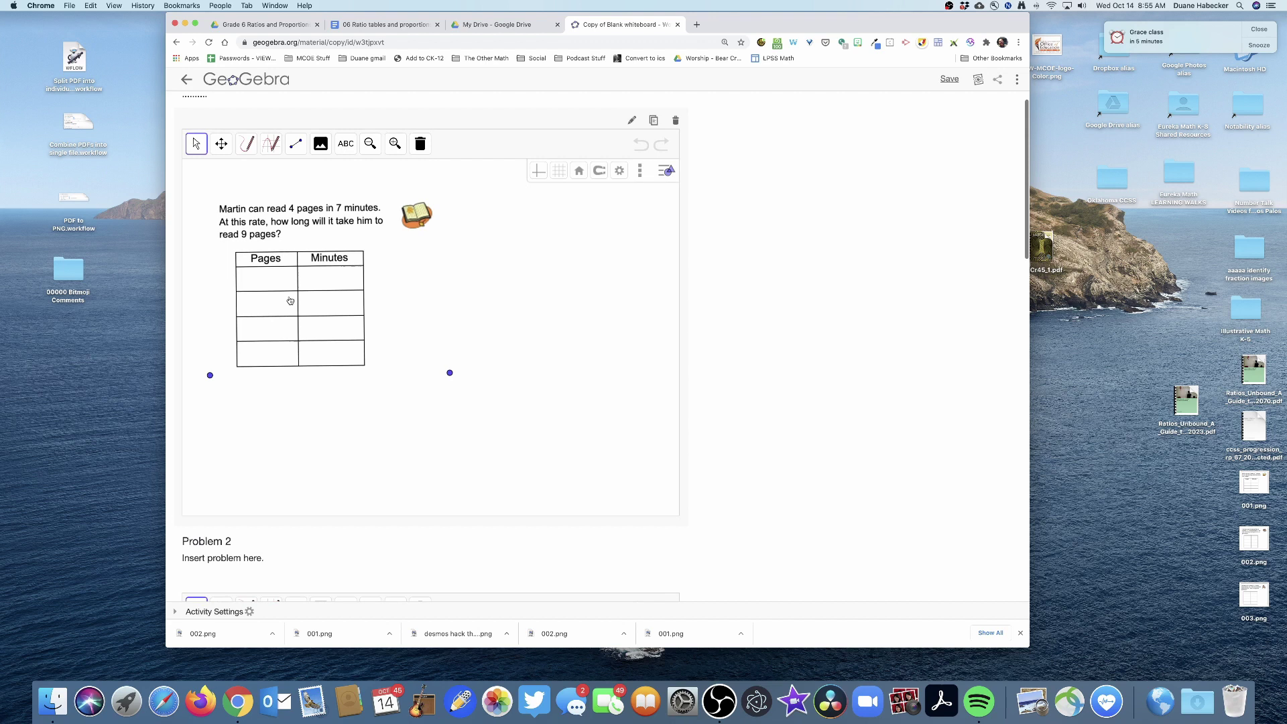
{"action": "scroll", "coordinate": [676, 397], "scroll_direction": "up", "scroll_amount": 3}
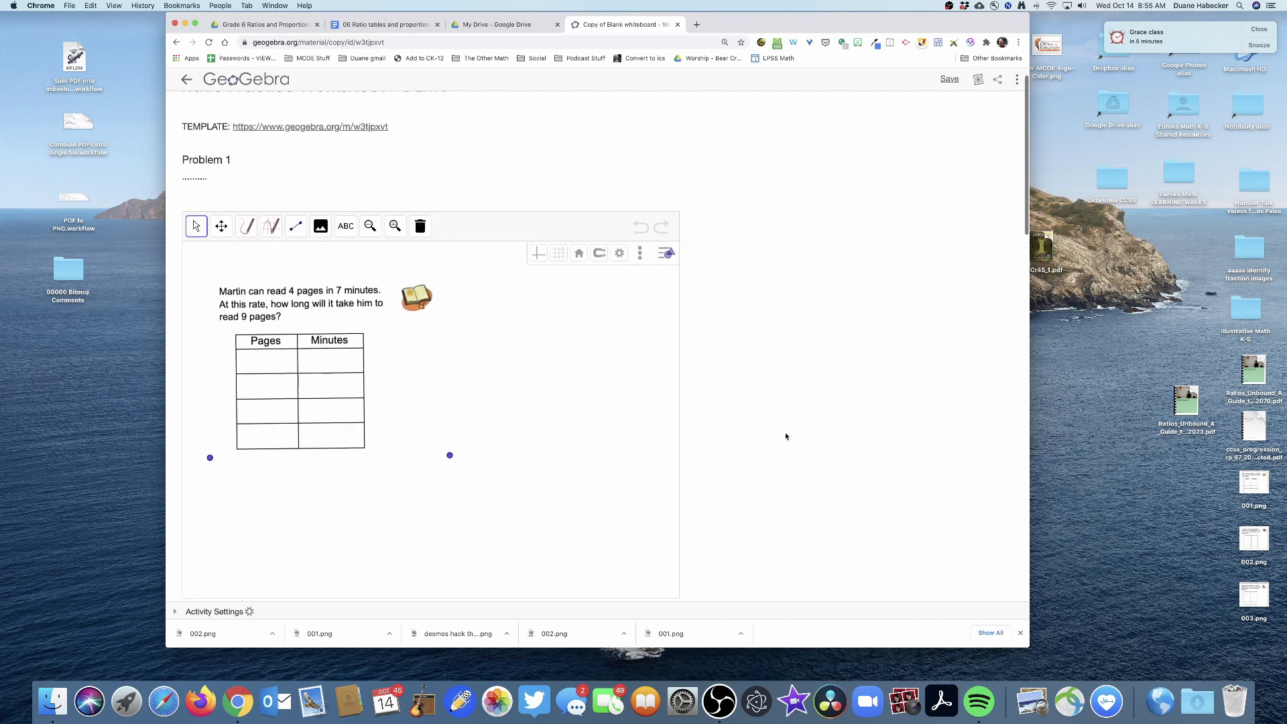
{"action": "scroll", "coordinate": [799, 432], "scroll_direction": "down", "scroll_amount": 15}
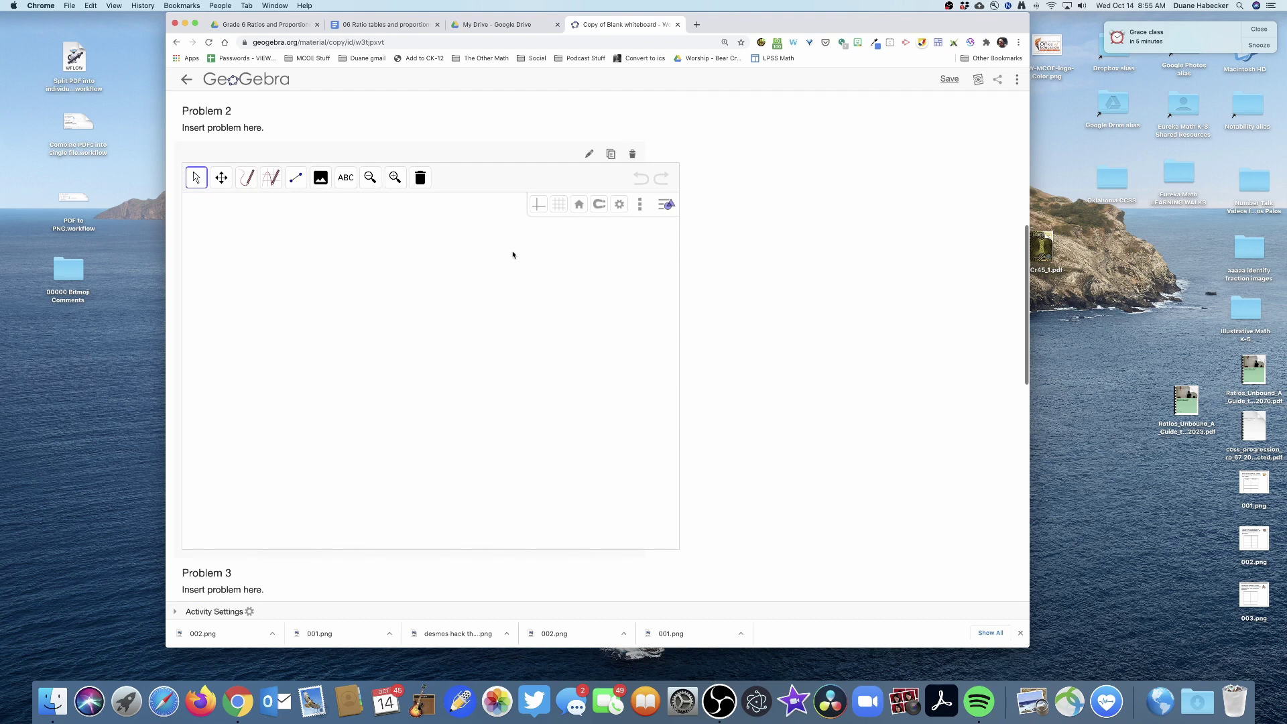
{"action": "scroll", "coordinate": [514, 255], "scroll_direction": "up", "scroll_amount": 8}
{"action": "scroll", "coordinate": [773, 434], "scroll_direction": "down", "scroll_amount": 8}
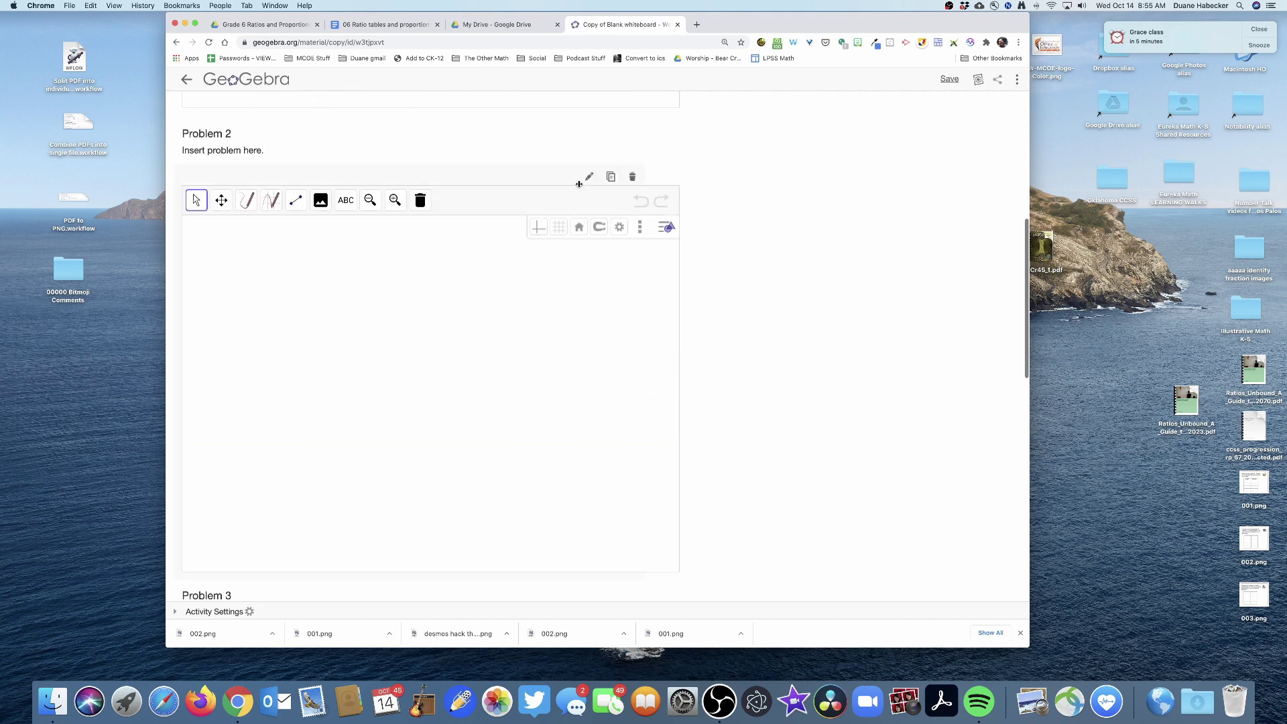
Choose 002.png, the snack-bar hamburger problem, as an image for Problem 2's whiteboard.
{"action": "left_click", "coordinate": [589, 178]}
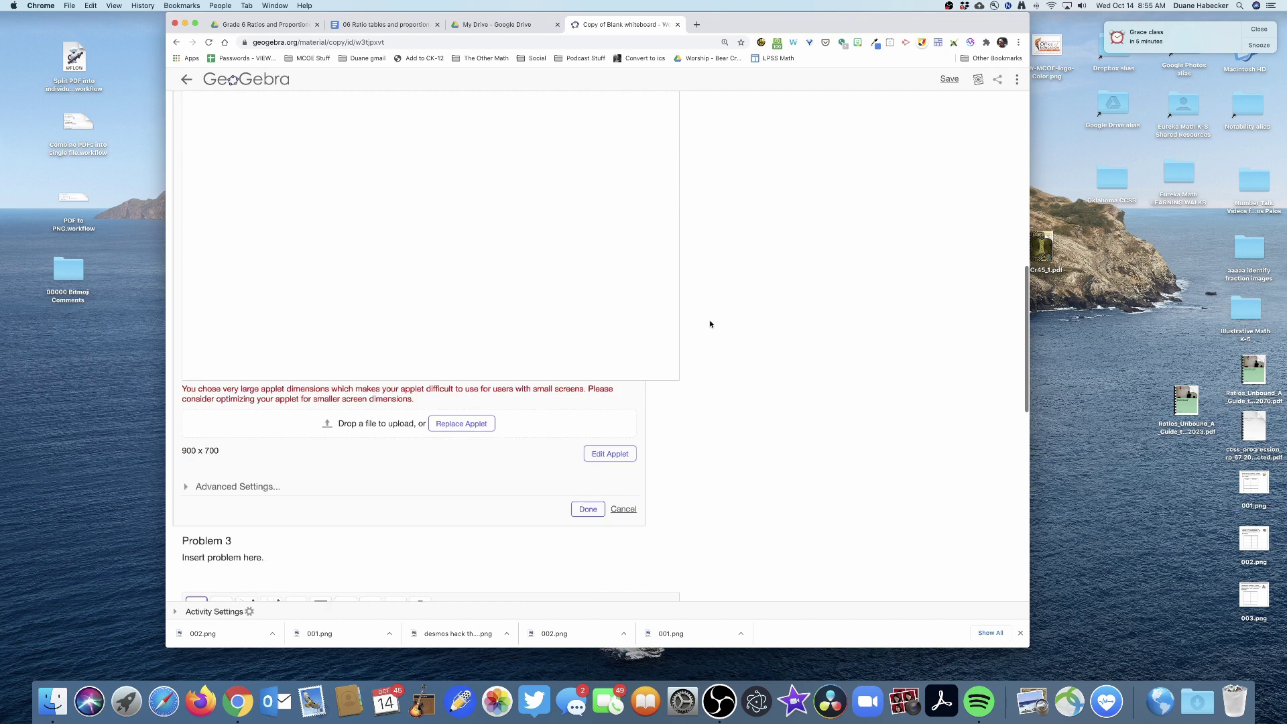
{"action": "scroll", "coordinate": [709, 321], "scroll_direction": "down", "scroll_amount": 2}
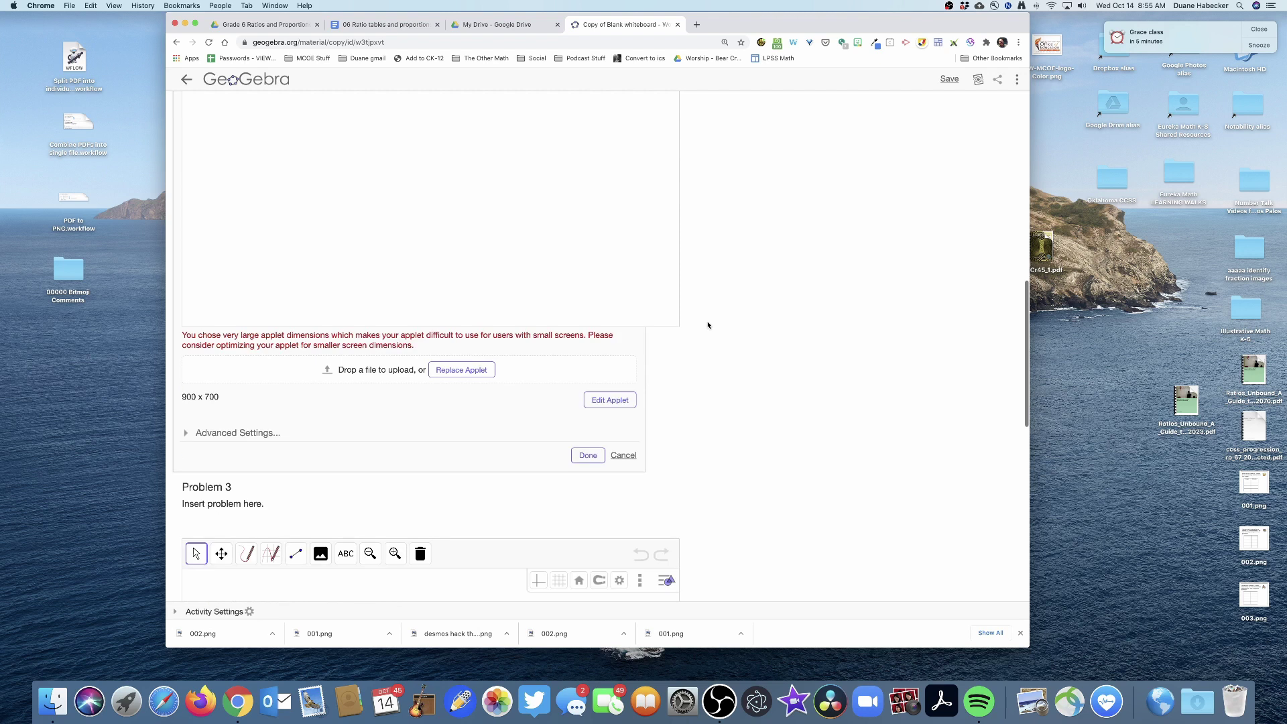
{"action": "left_click", "coordinate": [601, 400]}
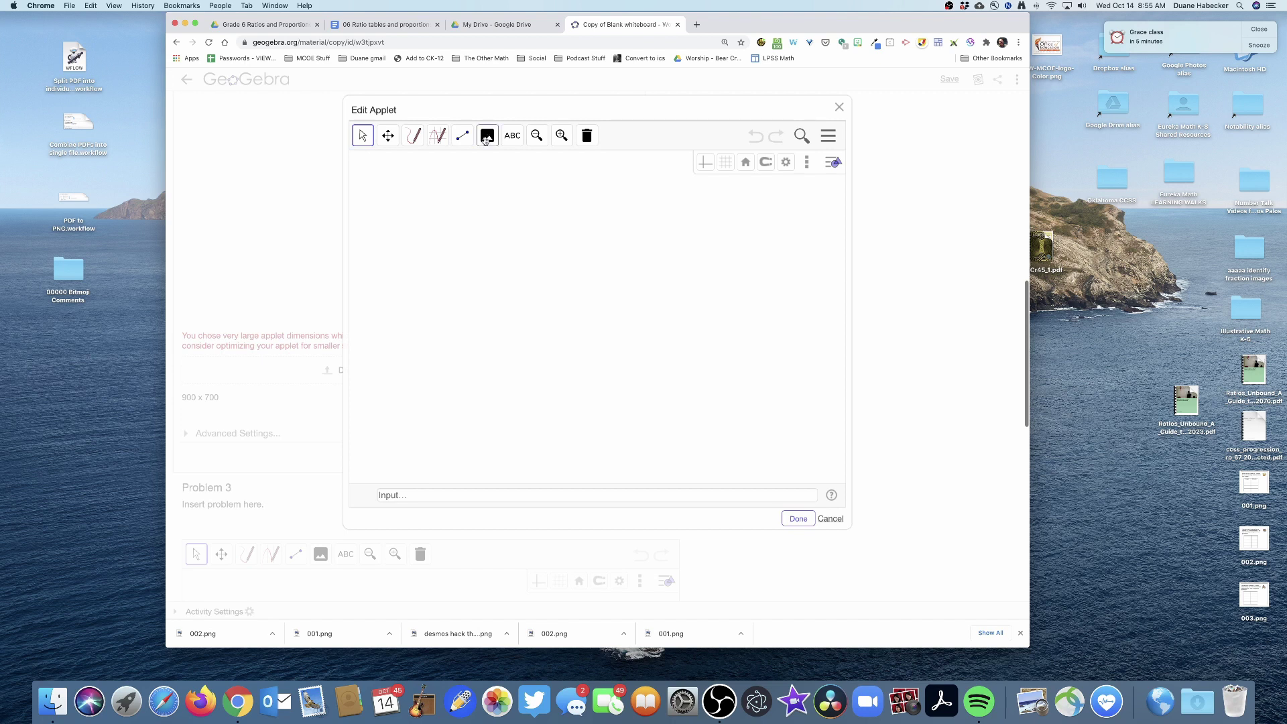
{"action": "left_click", "coordinate": [487, 135]}
{"action": "left_click", "coordinate": [544, 220]}
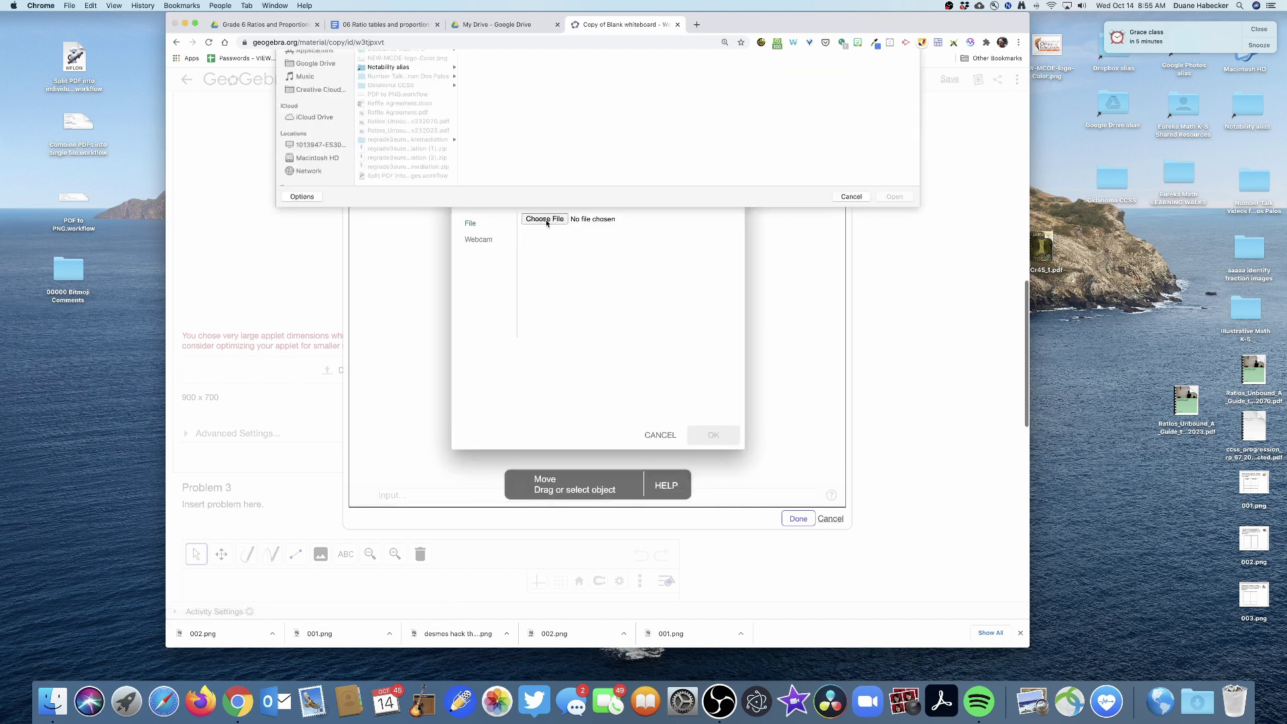
{"action": "left_click", "coordinate": [379, 94]}
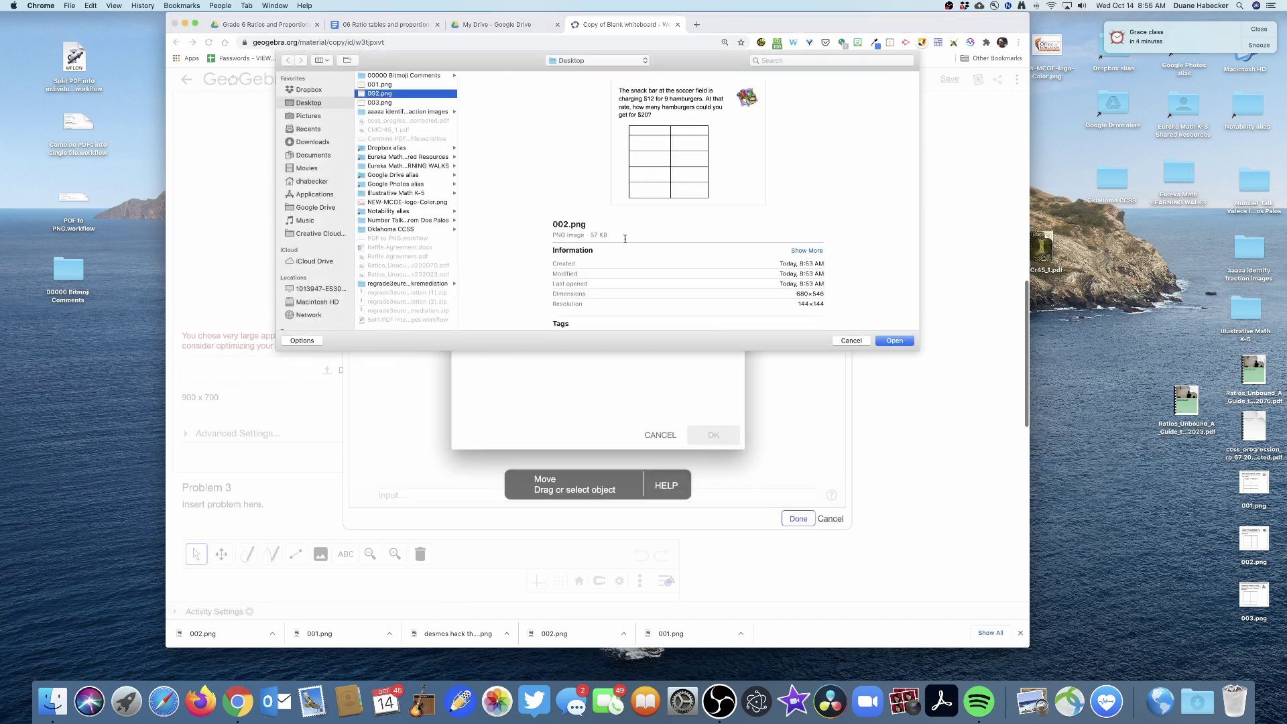
{"action": "left_click", "coordinate": [895, 341]}
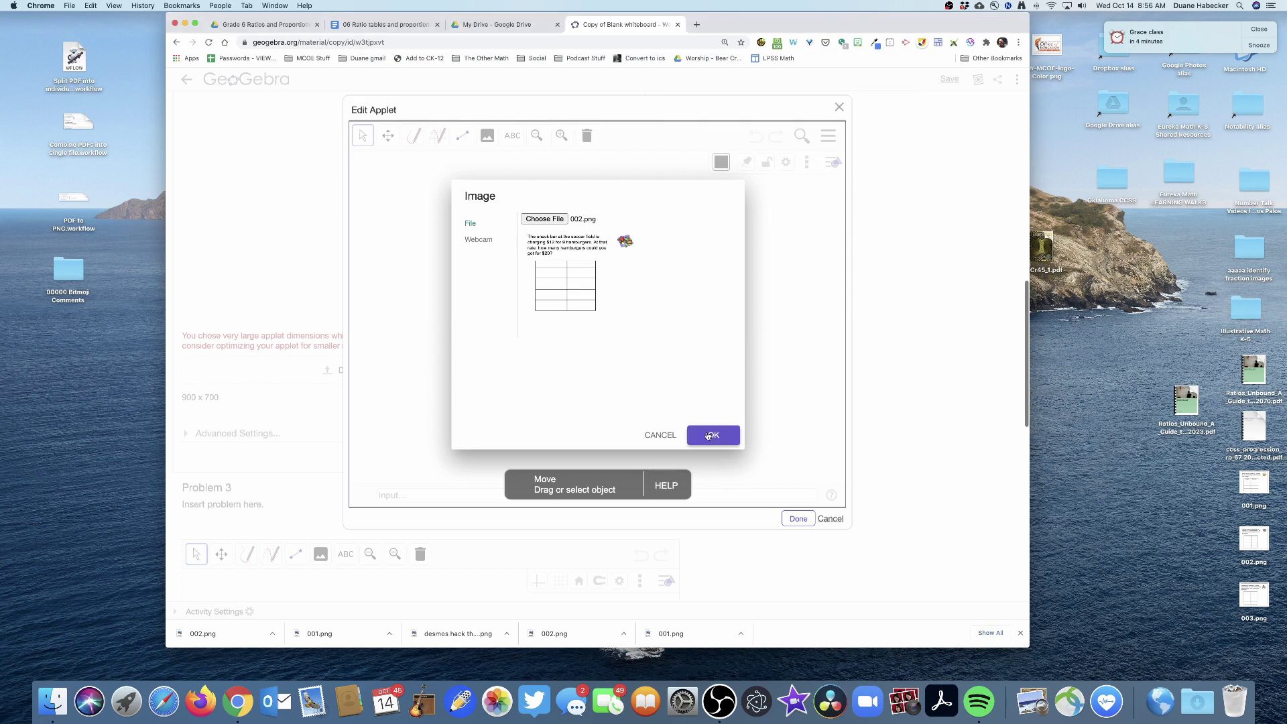
Place the hamburger image, move it up-left, shrink it slightly, and close the applet editor.
{"action": "left_click", "coordinate": [709, 436]}
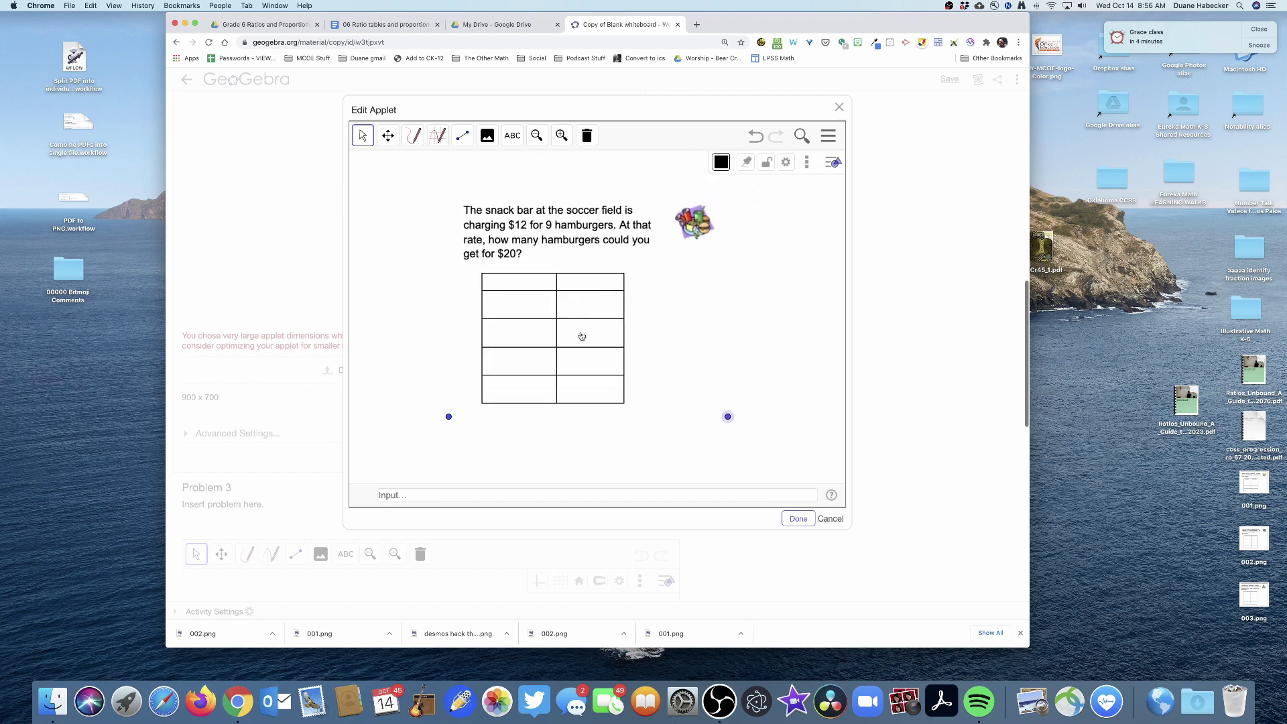
{"action": "left_click_drag", "start_coordinate": [563, 335], "coordinate": [511, 310]}
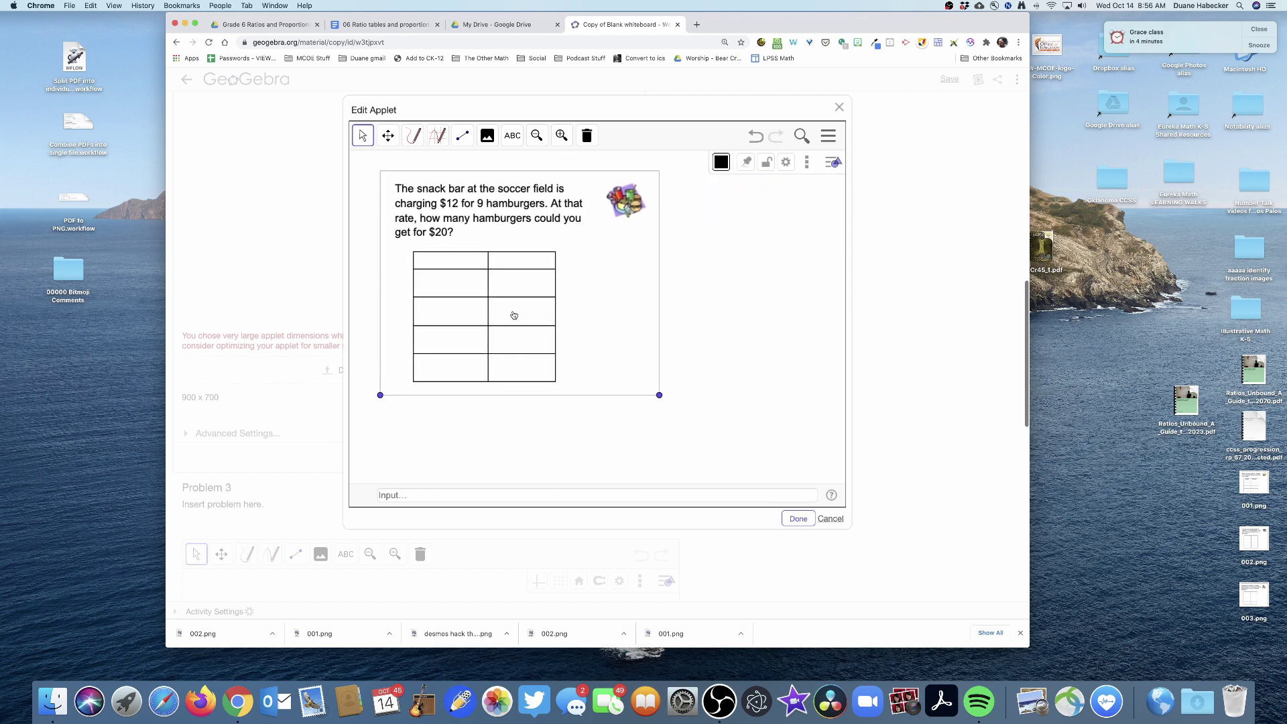
{"action": "left_click", "coordinate": [660, 395]}
{"action": "key", "text": "Left"}
{"action": "key", "text": "Left"}
{"action": "key", "text": "Left"}
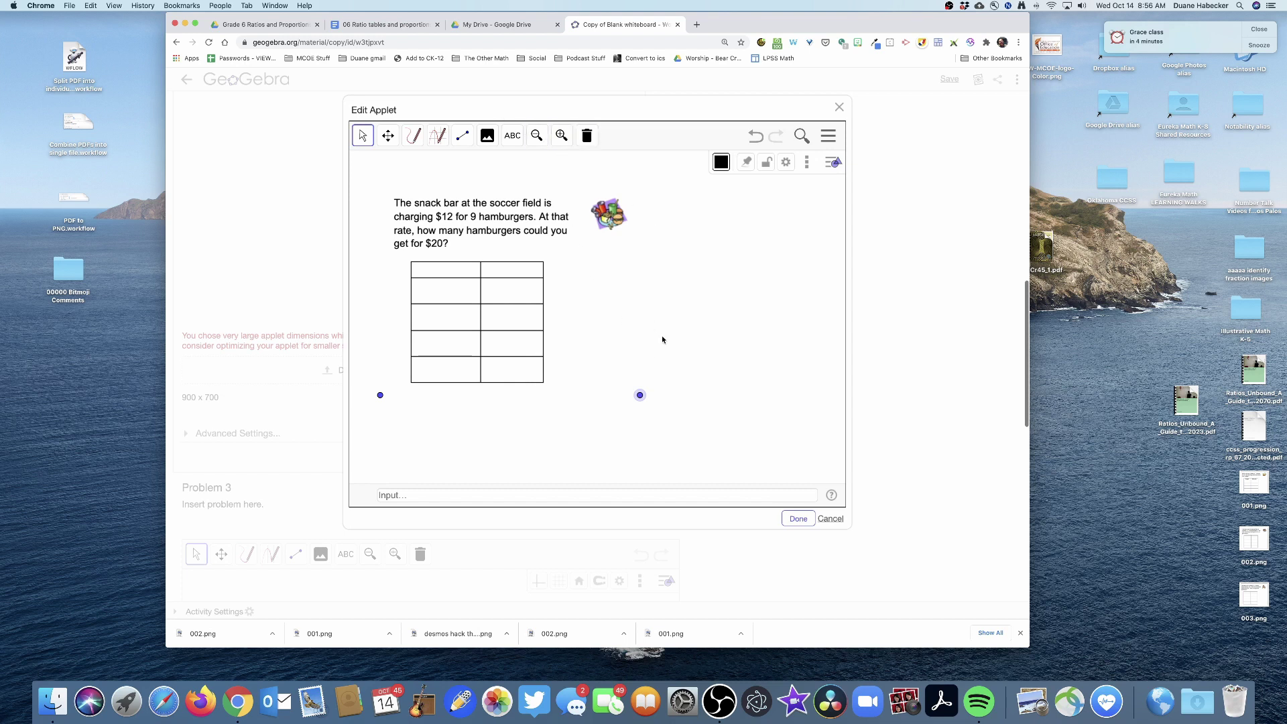
{"action": "left_click_drag", "start_coordinate": [641, 395], "coordinate": [629, 394]}
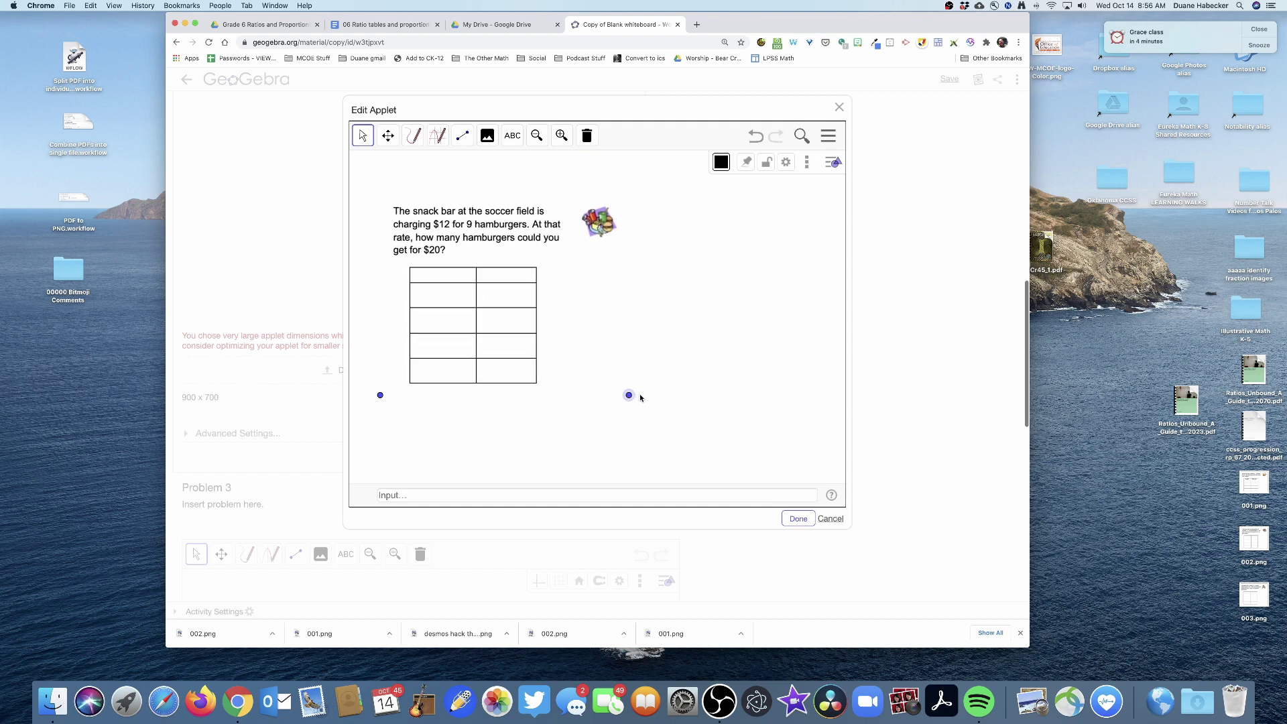
{"action": "left_click", "coordinate": [797, 520]}
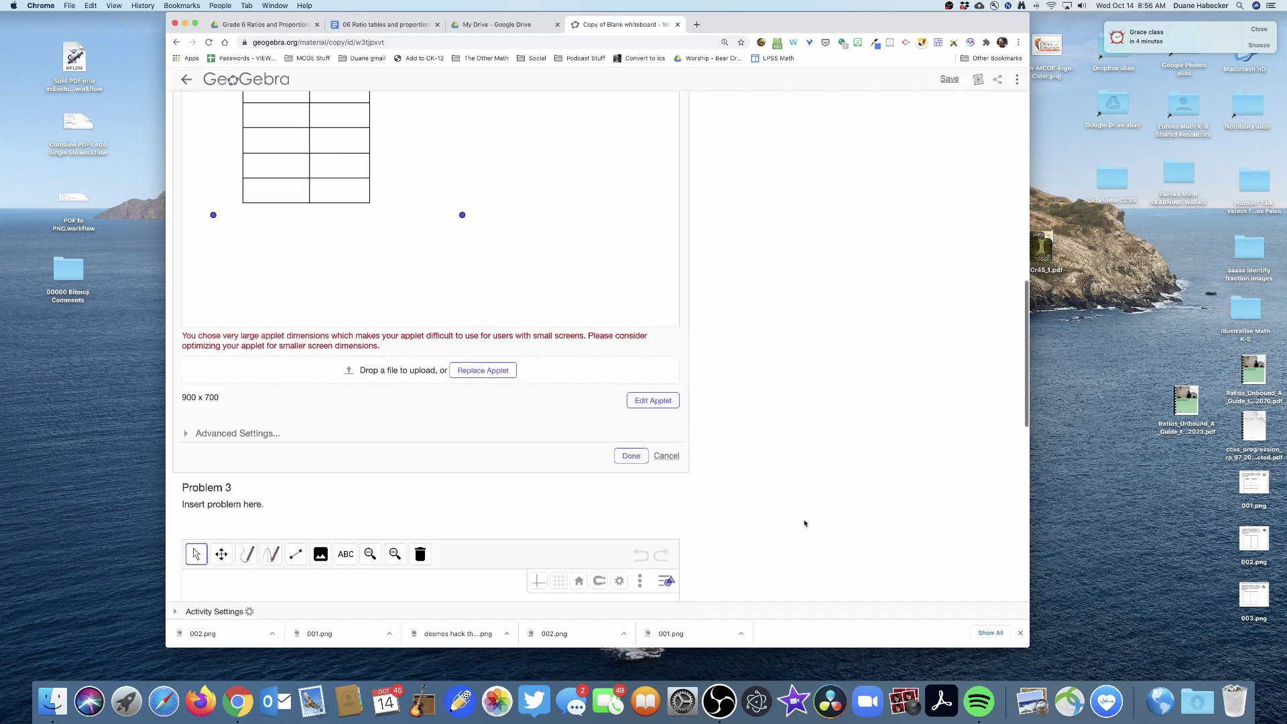
Close the Problem 2 applet settings and scroll down to the Problem 3 block.
{"action": "left_click", "coordinate": [631, 456]}
{"action": "scroll", "coordinate": [726, 376], "scroll_direction": "up", "scroll_amount": 10}
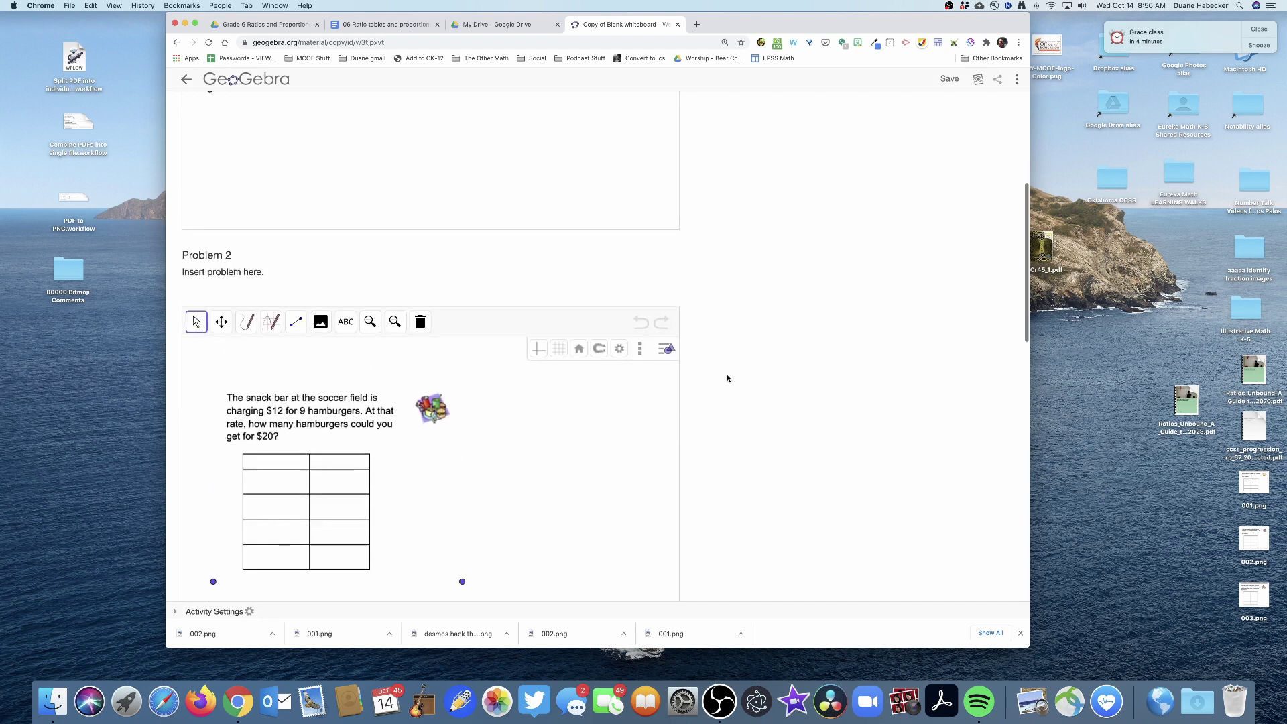
{"action": "scroll", "coordinate": [462, 307], "scroll_direction": "down", "scroll_amount": 8}
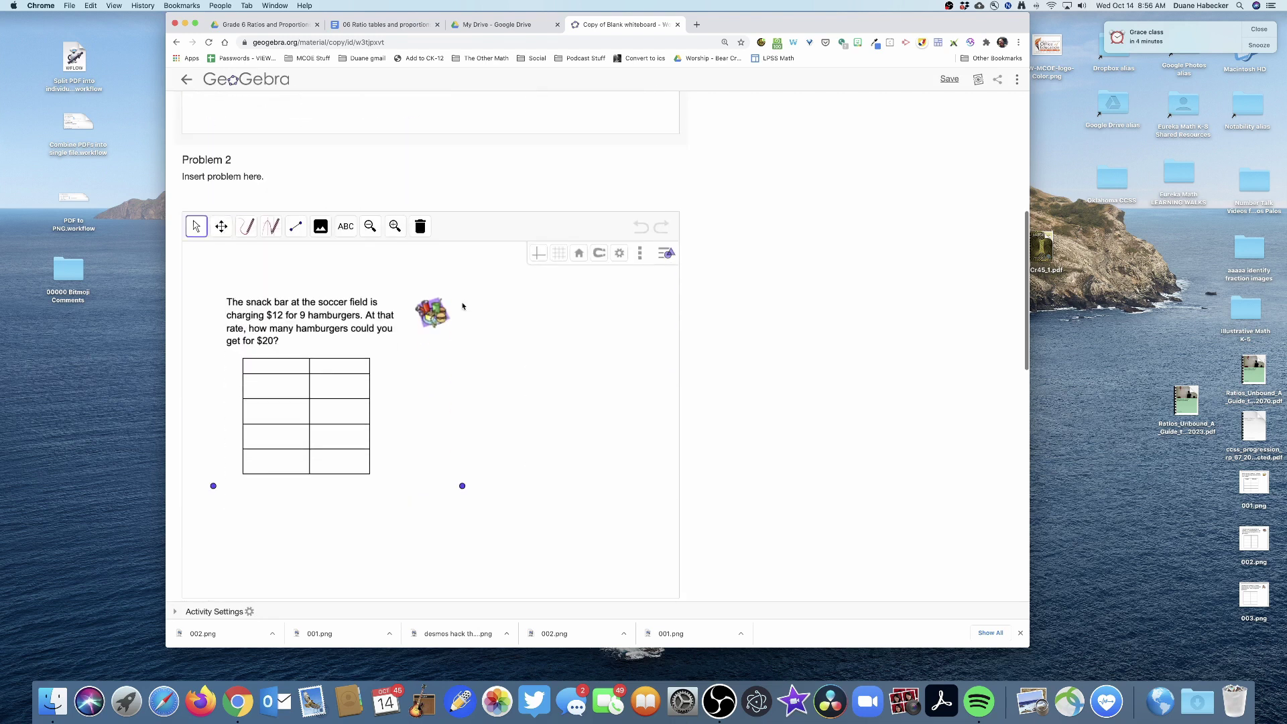
{"action": "scroll", "coordinate": [410, 335], "scroll_direction": "down", "scroll_amount": 6}
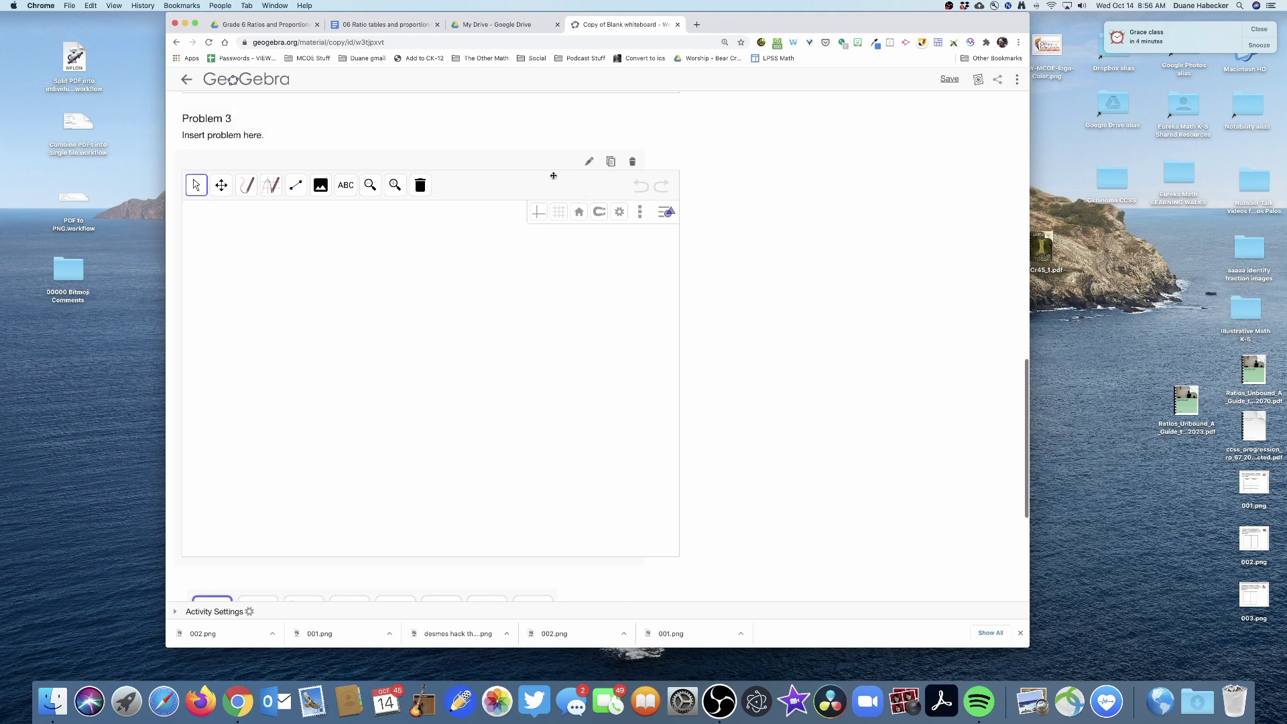
Insert the 003.png oil-and-vinegar problem image onto the Problem 3 whiteboard.
{"action": "left_click", "coordinate": [588, 164]}
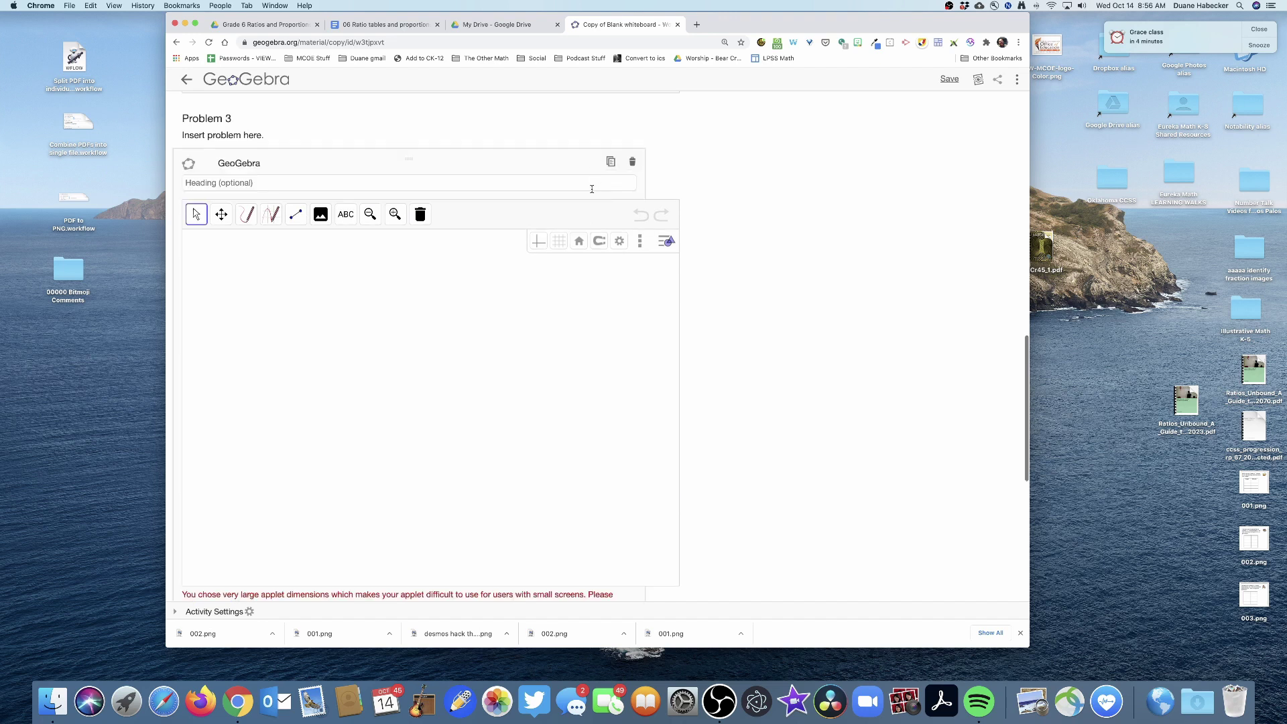
{"action": "scroll", "coordinate": [739, 297], "scroll_direction": "down", "scroll_amount": 5}
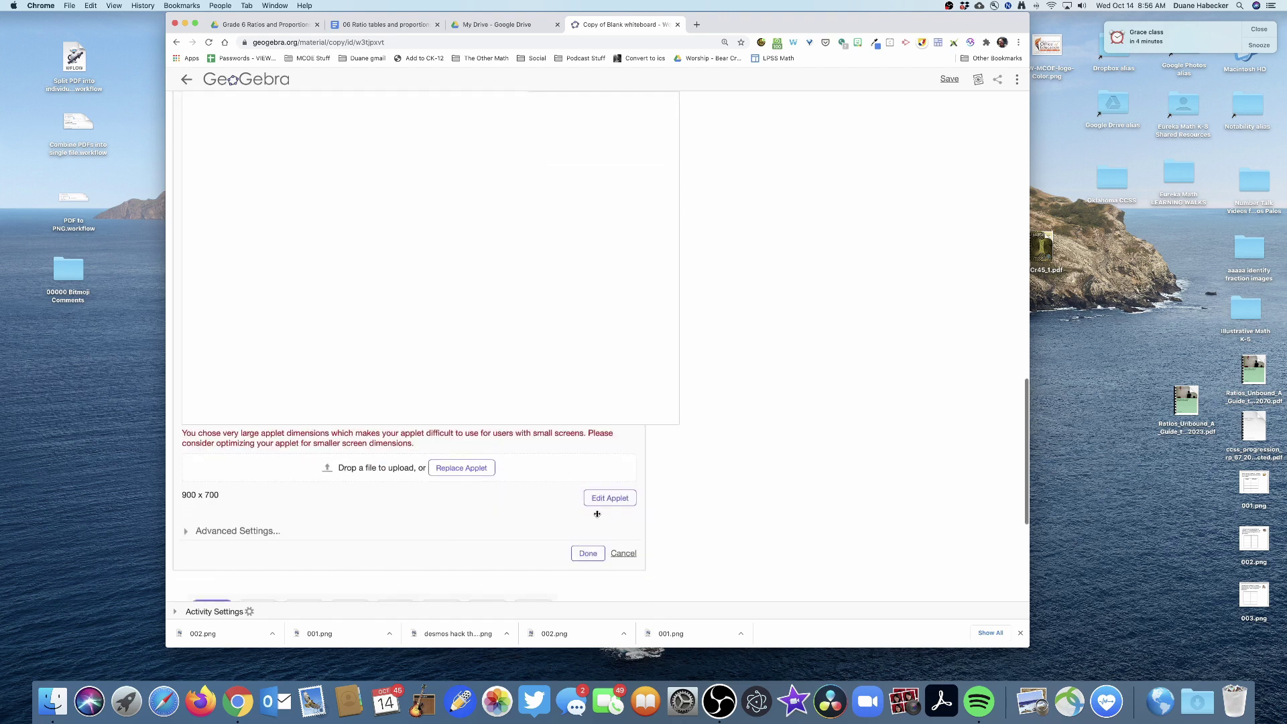
{"action": "left_click", "coordinate": [608, 496]}
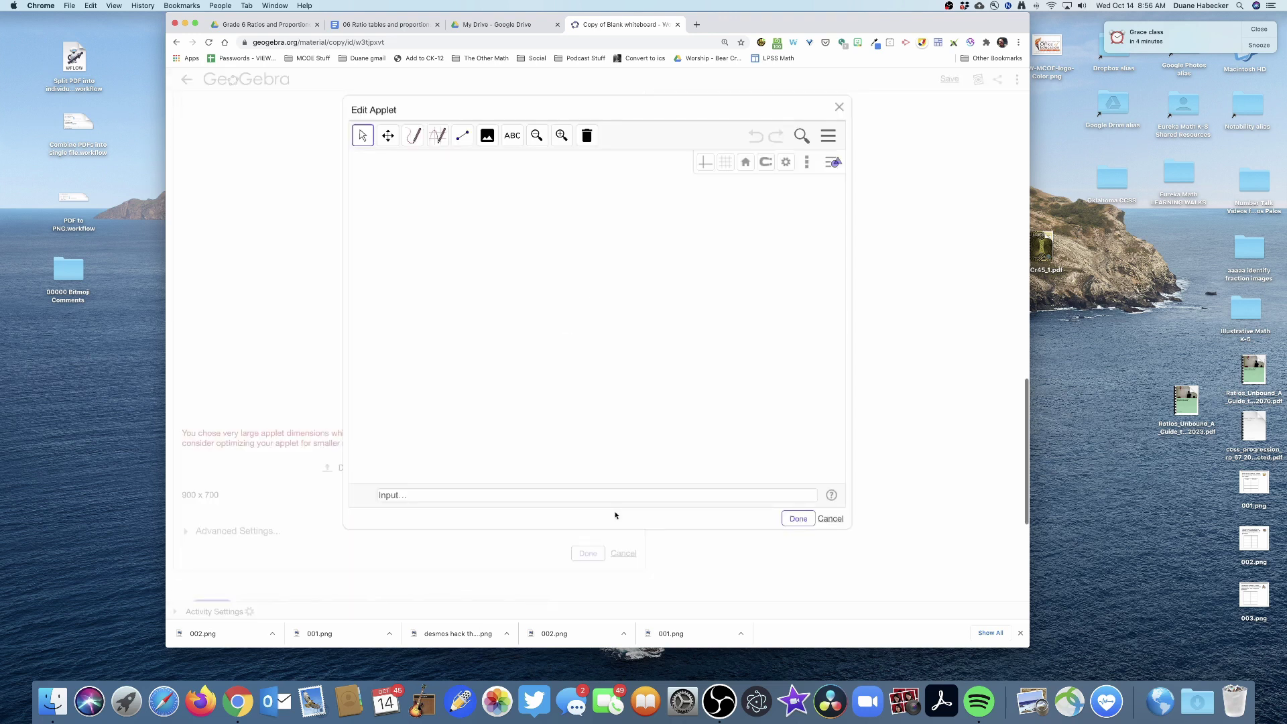
{"action": "left_click", "coordinate": [487, 135]}
{"action": "left_click", "coordinate": [545, 219]}
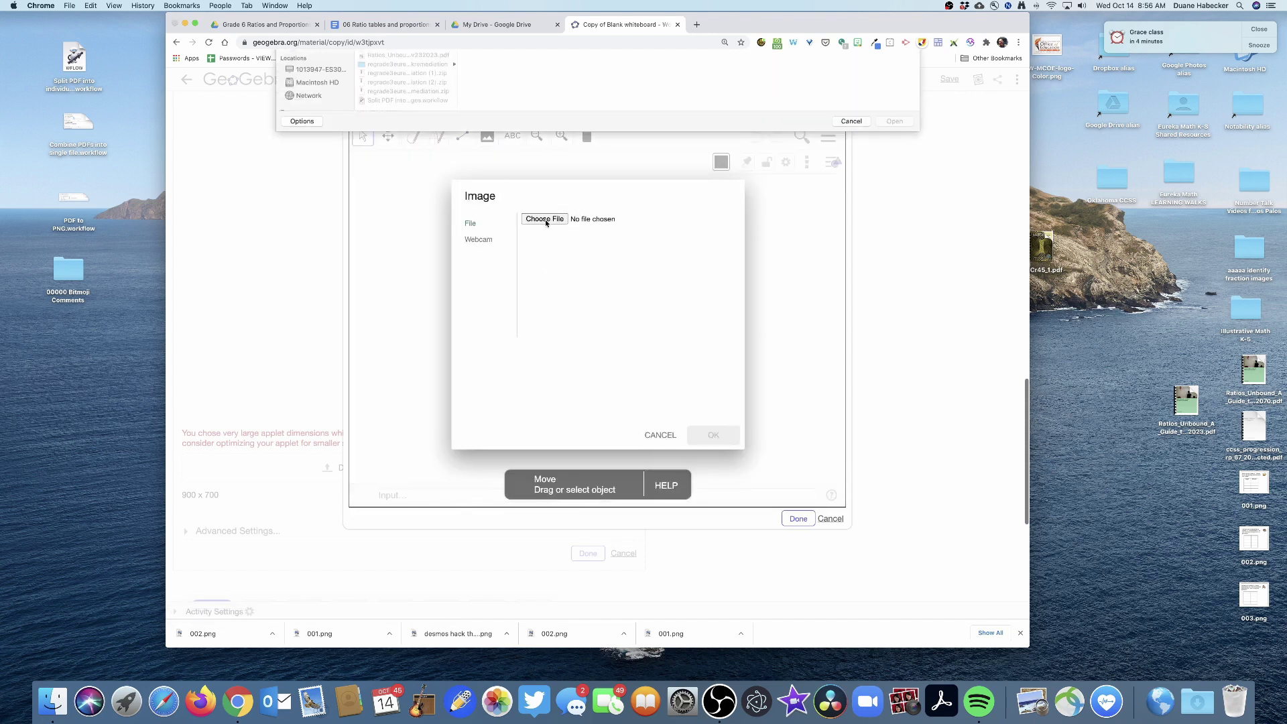
{"action": "left_click", "coordinate": [373, 102]}
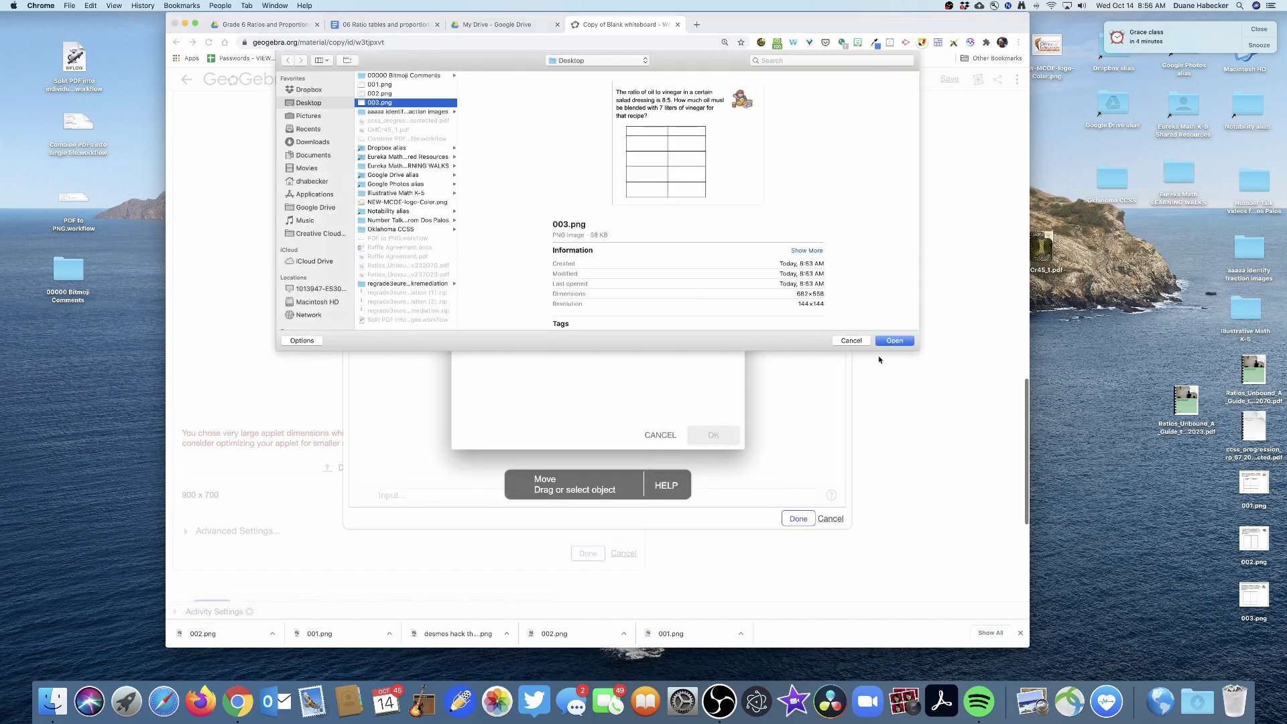
{"action": "left_click", "coordinate": [890, 342]}
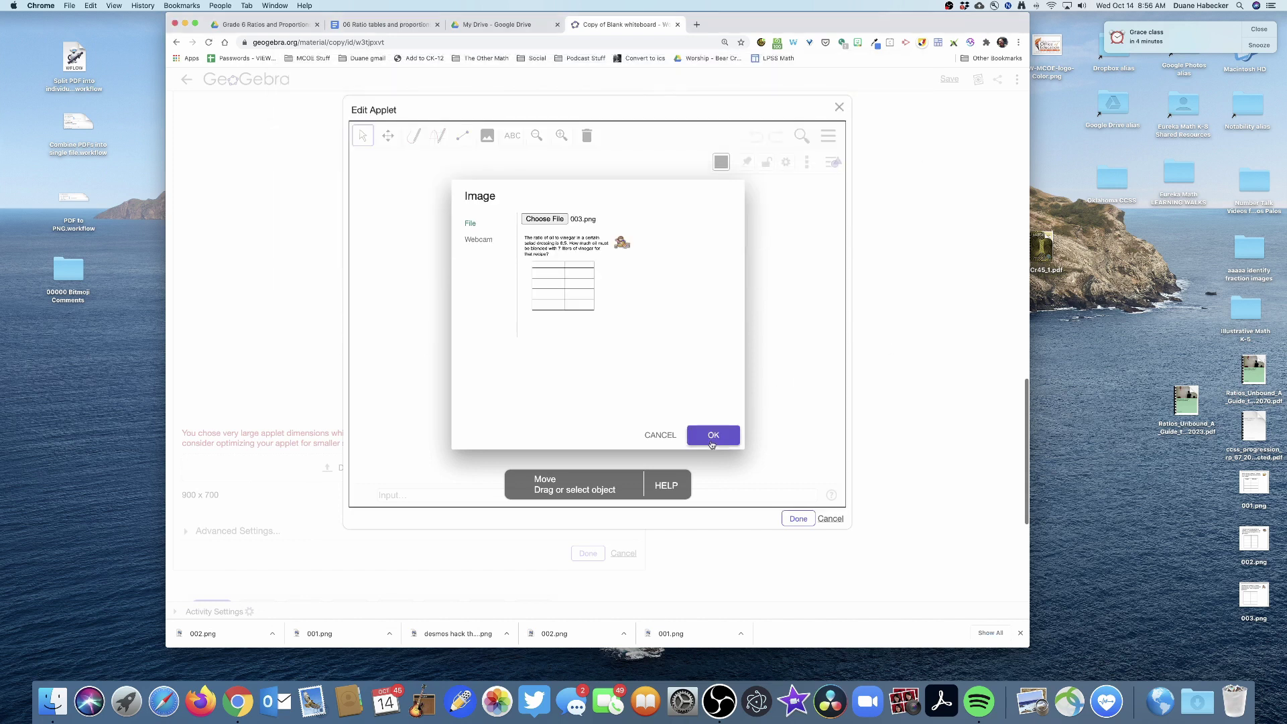
{"action": "left_click", "coordinate": [712, 436]}
Shrink the oil-and-vinegar image, move it to the canvas's top-left, and finish editing.
{"action": "left_click_drag", "start_coordinate": [594, 265], "coordinate": [525, 307]}
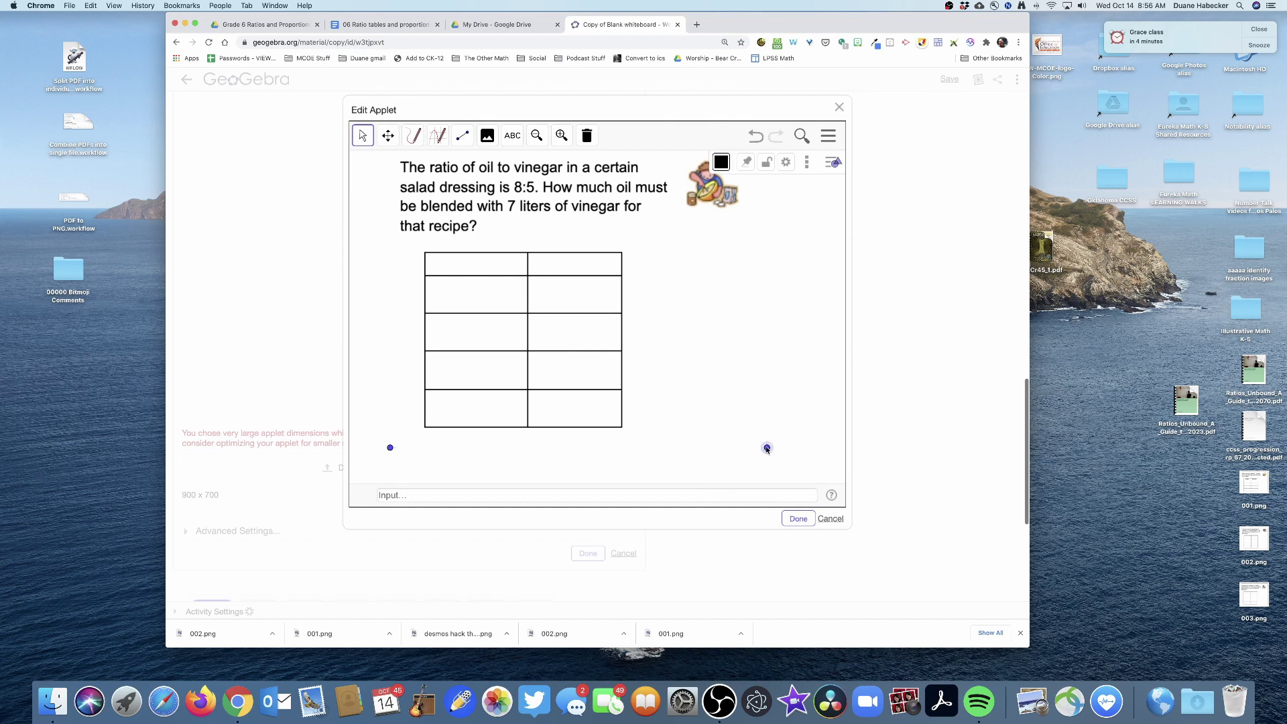
{"action": "left_click_drag", "start_coordinate": [767, 449], "coordinate": [568, 447]}
{"action": "left_click_drag", "start_coordinate": [482, 386], "coordinate": [481, 282]}
{"action": "left_click", "coordinate": [538, 367]}
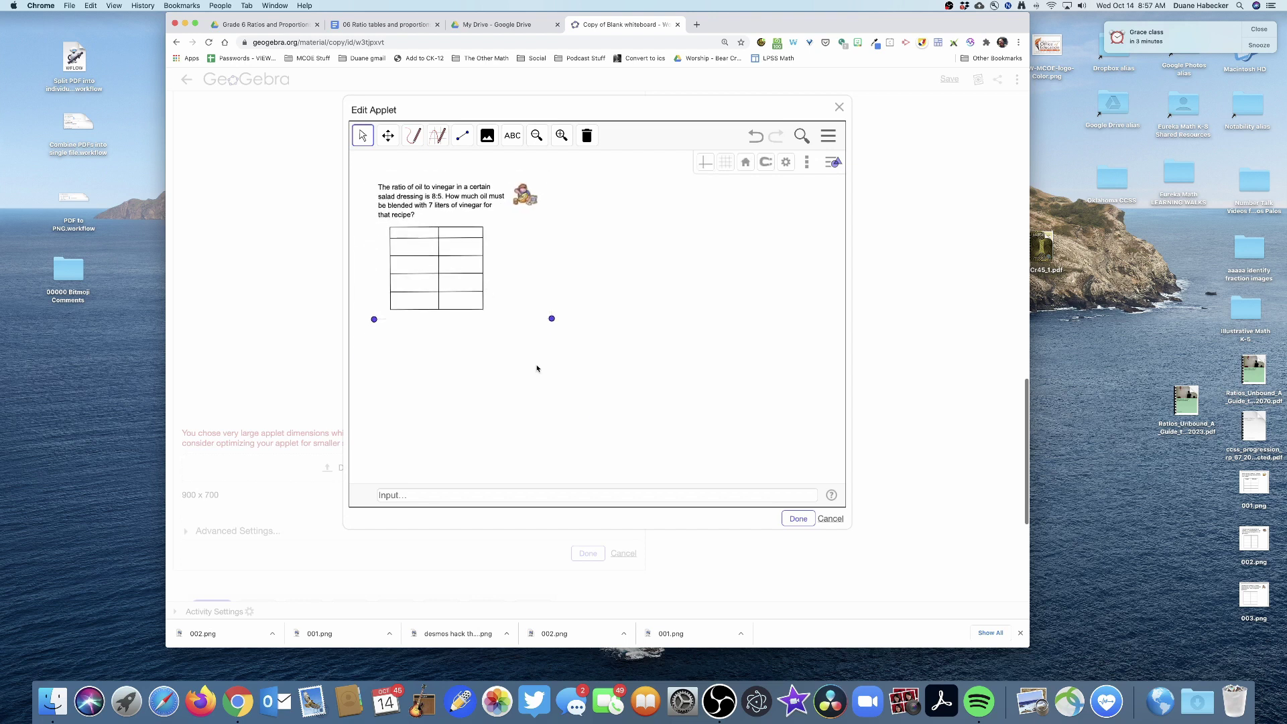
{"action": "left_click", "coordinate": [798, 520]}
{"action": "scroll", "coordinate": [817, 511], "scroll_direction": "down", "scroll_amount": 3}
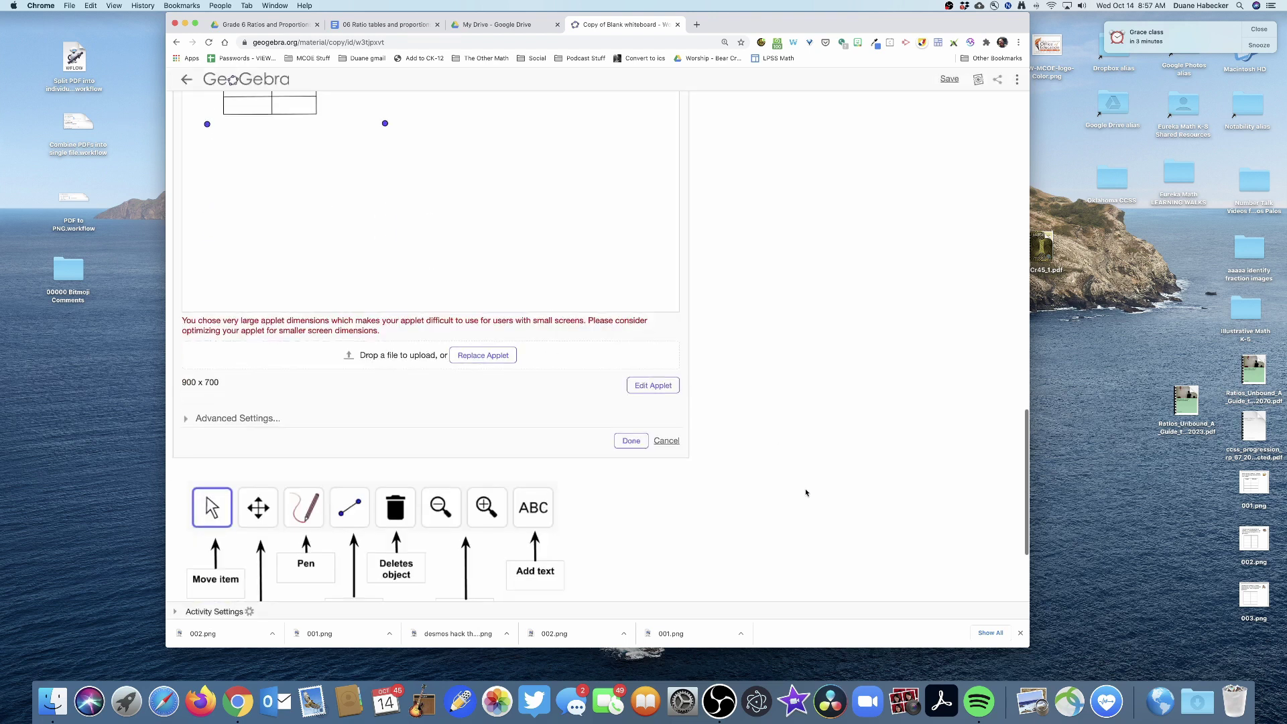
Close the Problem 3 applet settings and save the activity.
{"action": "left_click", "coordinate": [630, 441]}
{"action": "scroll", "coordinate": [628, 445], "scroll_direction": "down", "scroll_amount": 2}
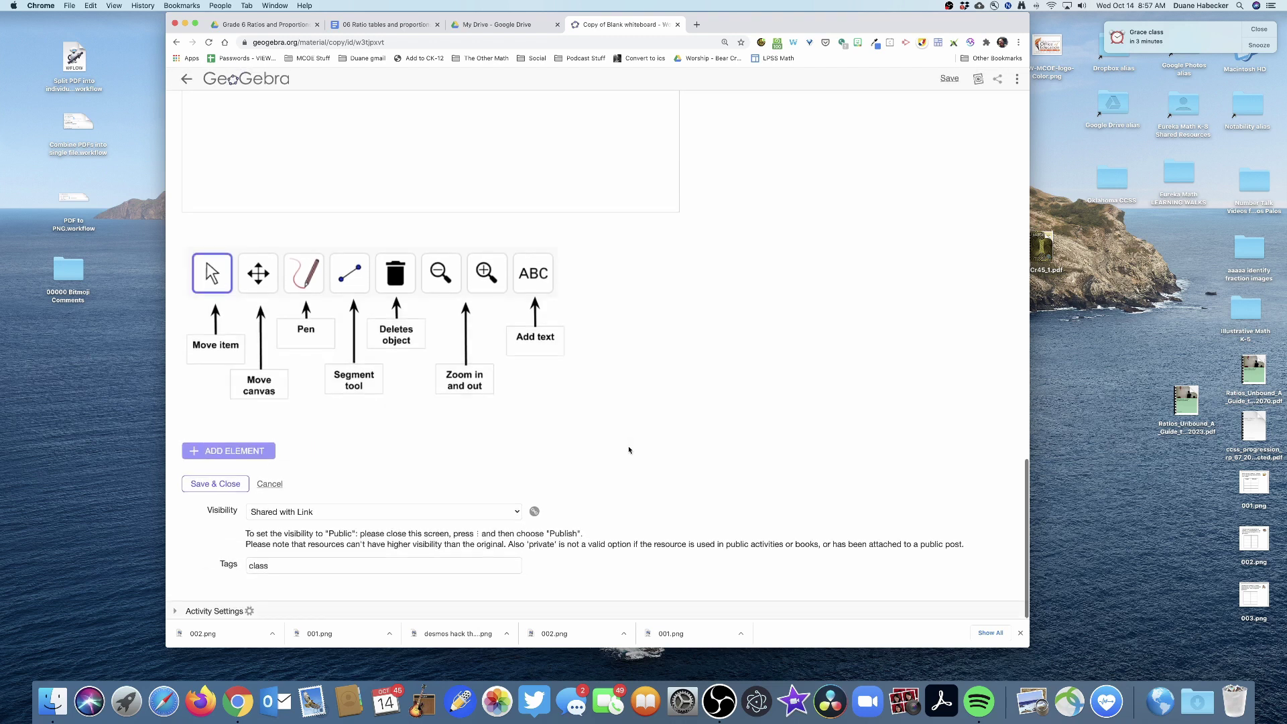
{"action": "left_click", "coordinate": [212, 484]}
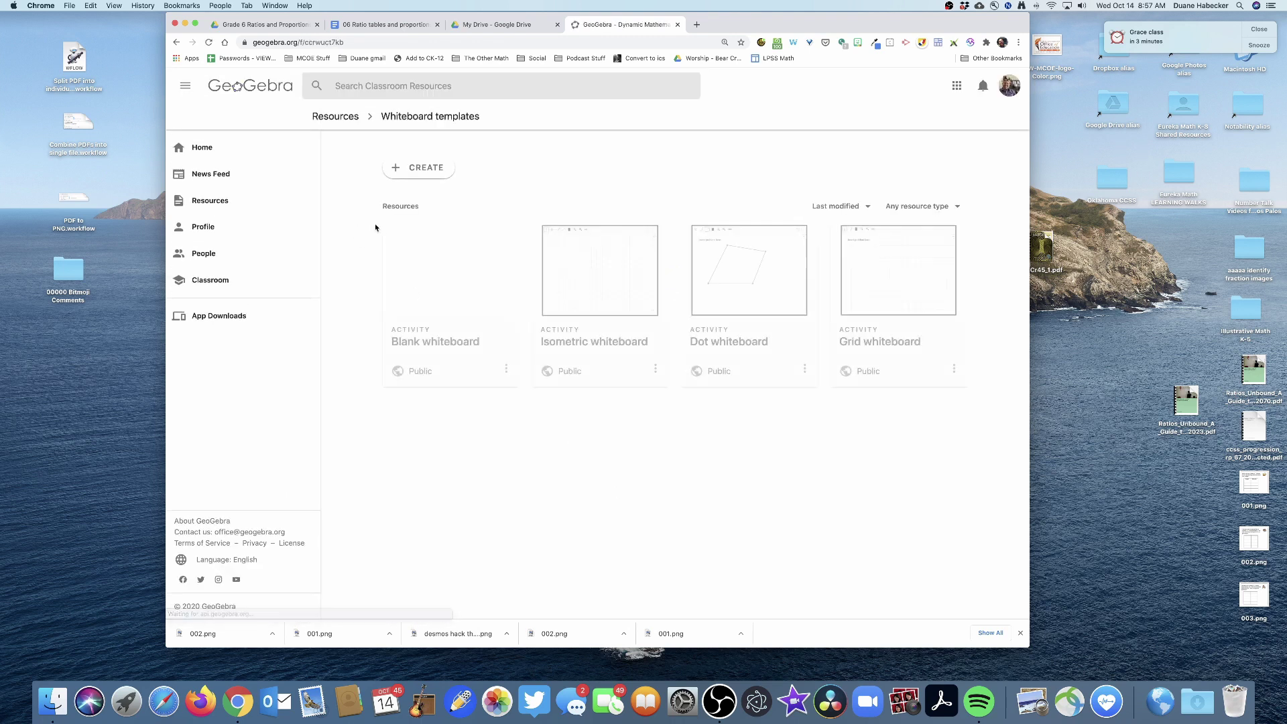
Open the Ratio Practice Worksheet - DEMO activity from the profile's resources.
{"action": "left_click", "coordinate": [221, 226]}
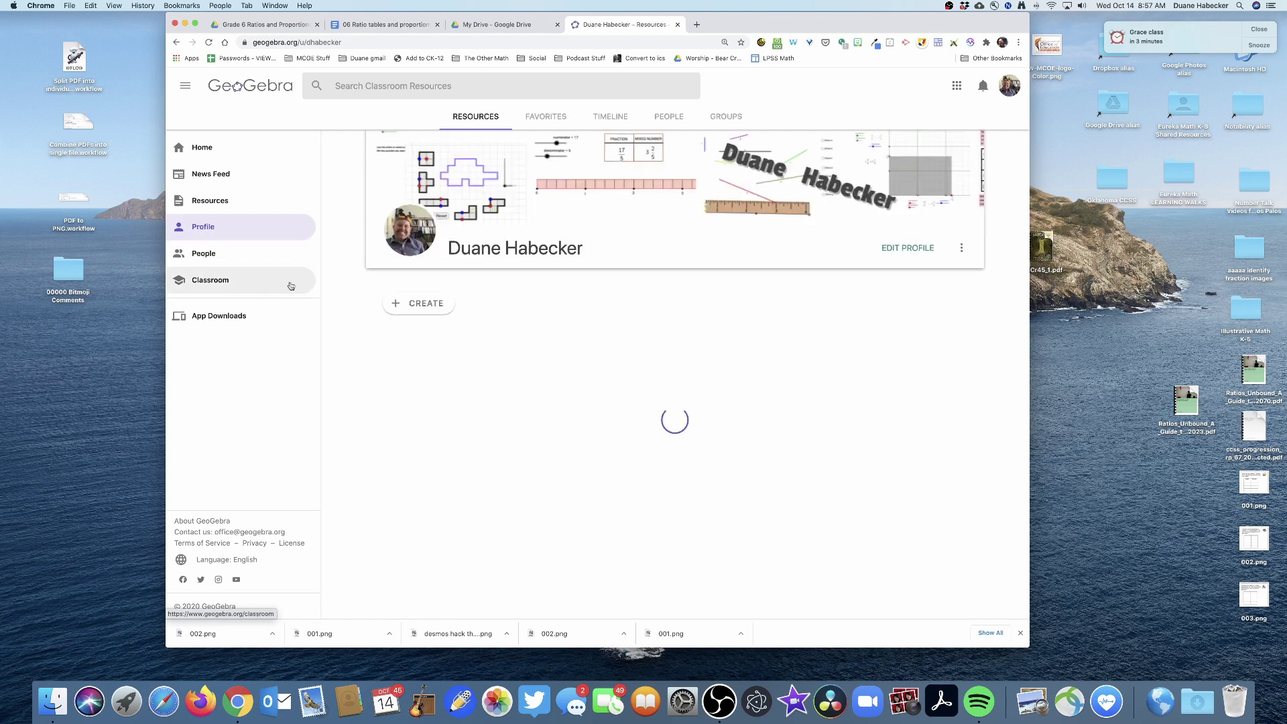
{"action": "scroll", "coordinate": [404, 520], "scroll_direction": "down", "scroll_amount": 3}
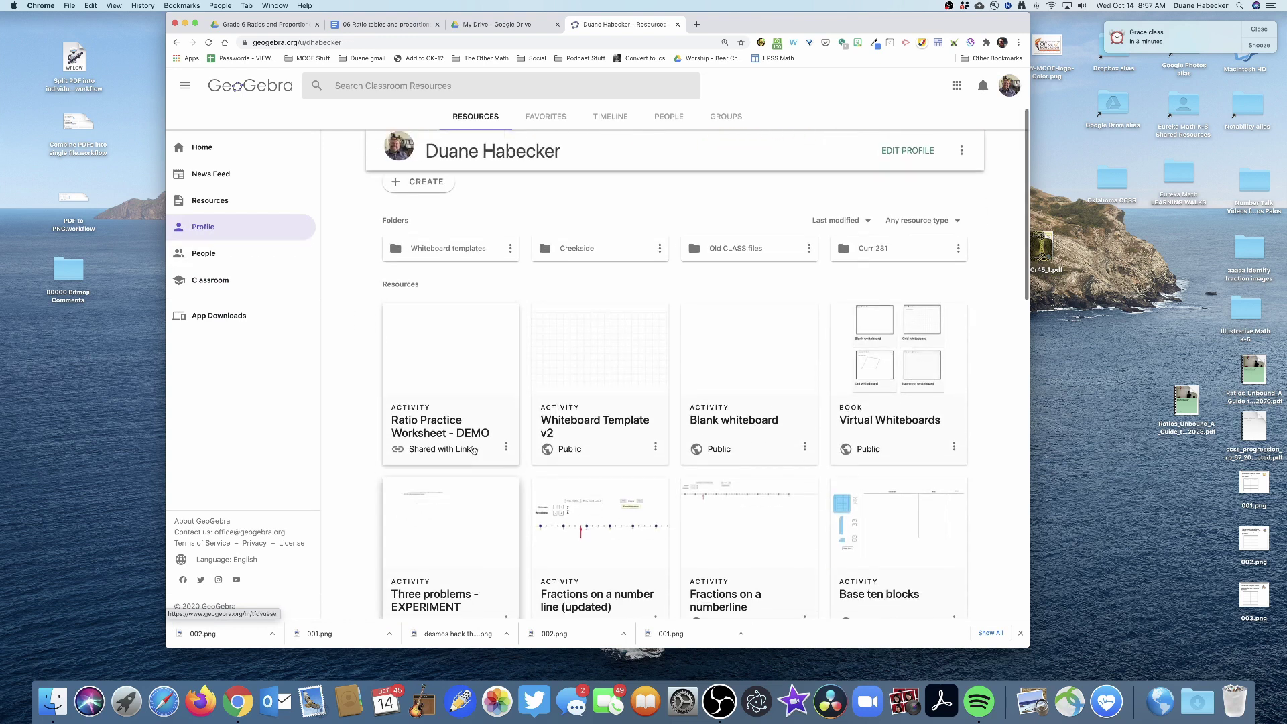
{"action": "left_click", "coordinate": [447, 356]}
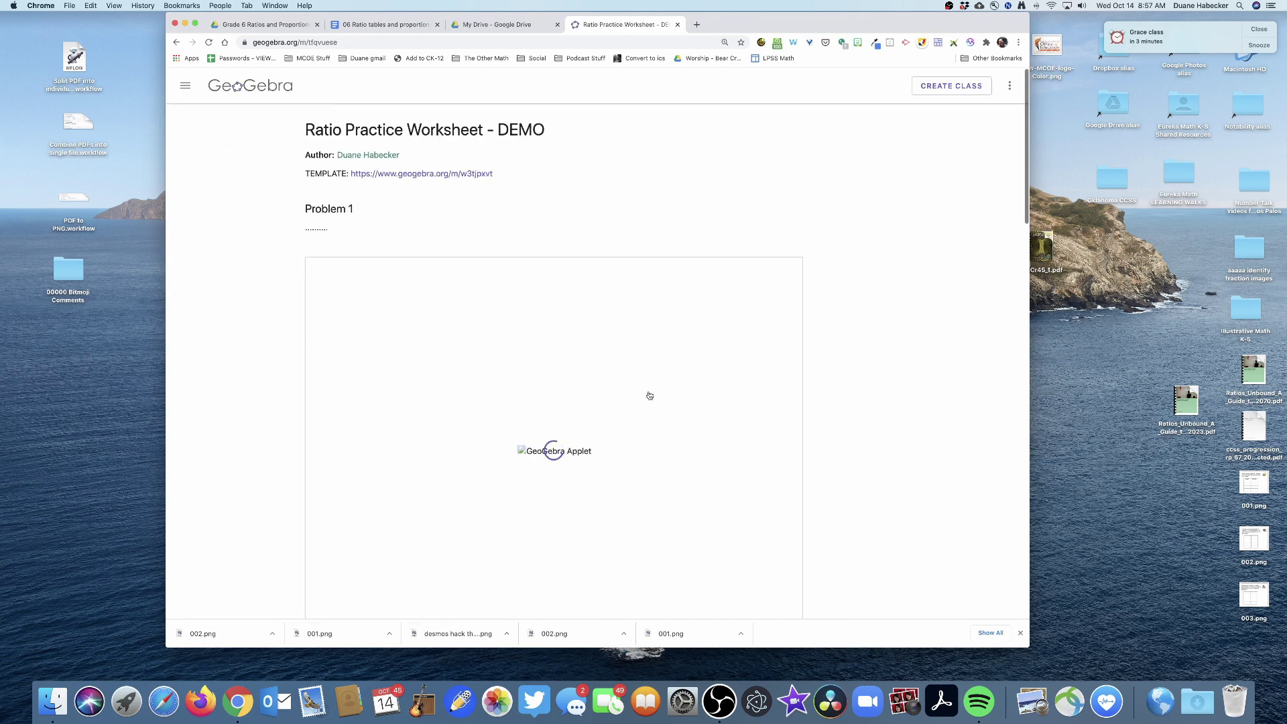
{"action": "scroll", "coordinate": [649, 396], "scroll_direction": "down", "scroll_amount": 15}
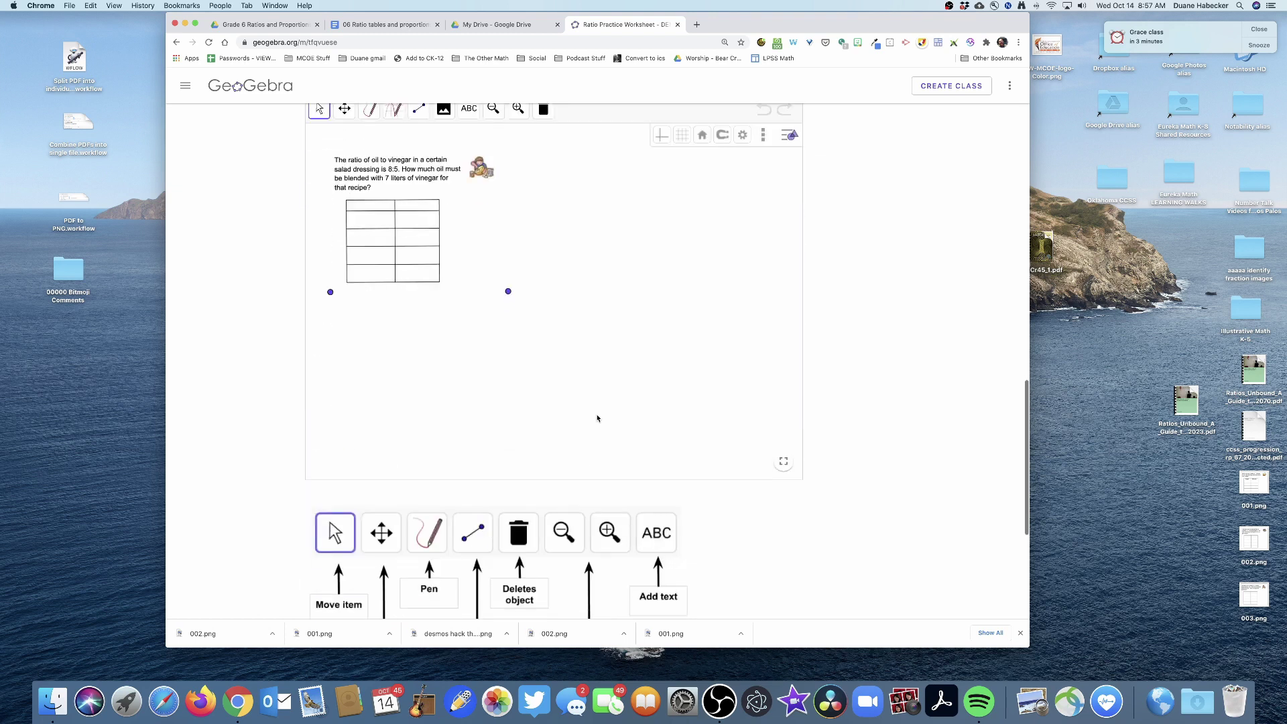
{"action": "scroll", "coordinate": [597, 418], "scroll_direction": "up", "scroll_amount": 10}
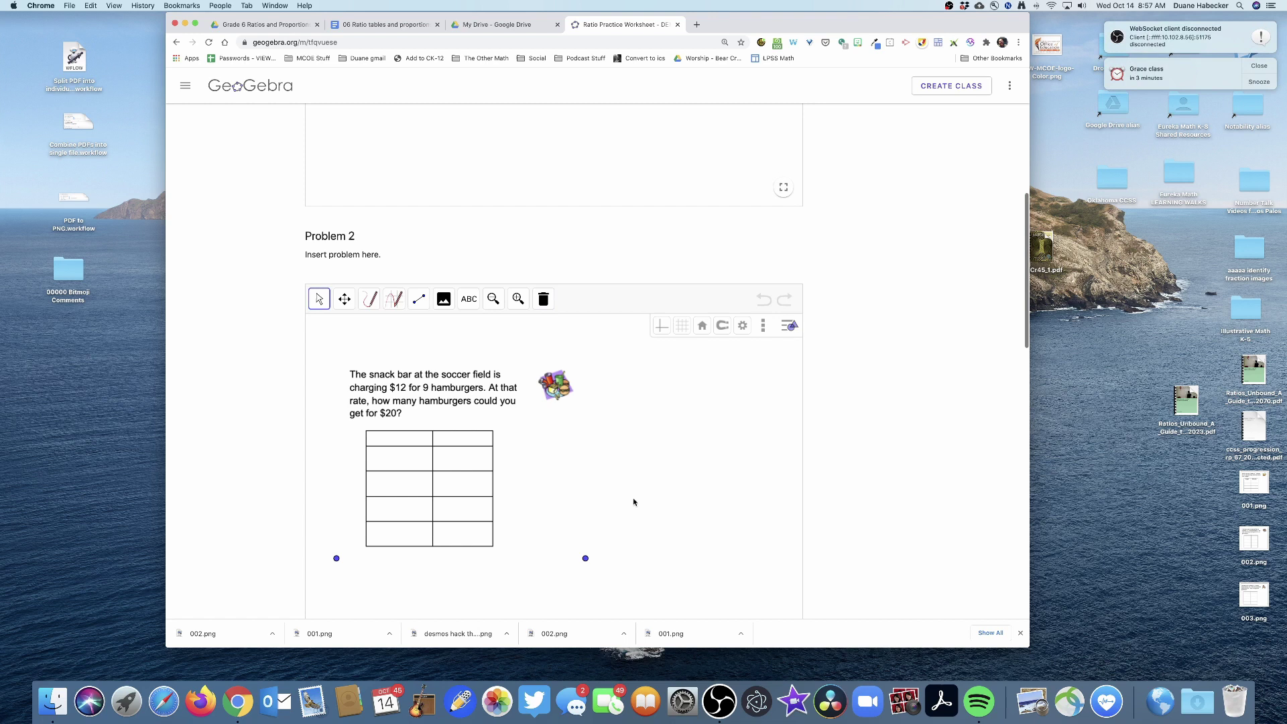
{"action": "scroll", "coordinate": [605, 476], "scroll_direction": "down", "scroll_amount": 10}
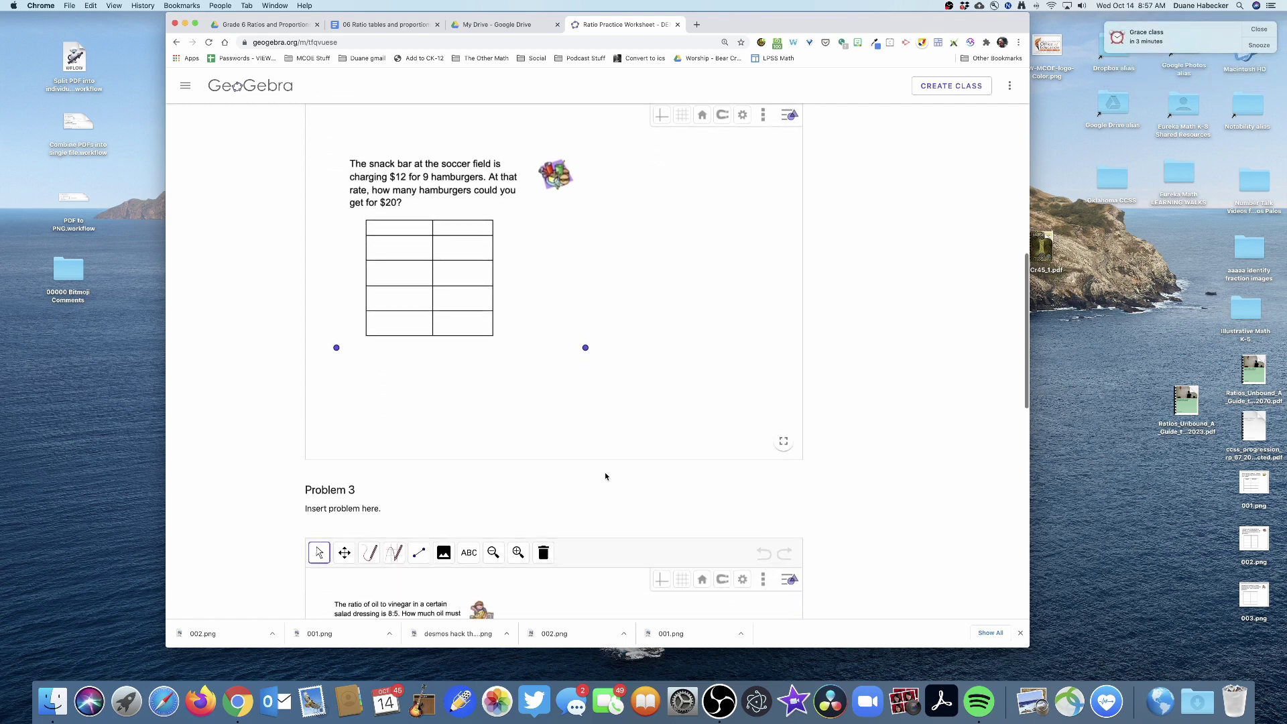
{"action": "scroll", "coordinate": [606, 476], "scroll_direction": "down", "scroll_amount": 2}
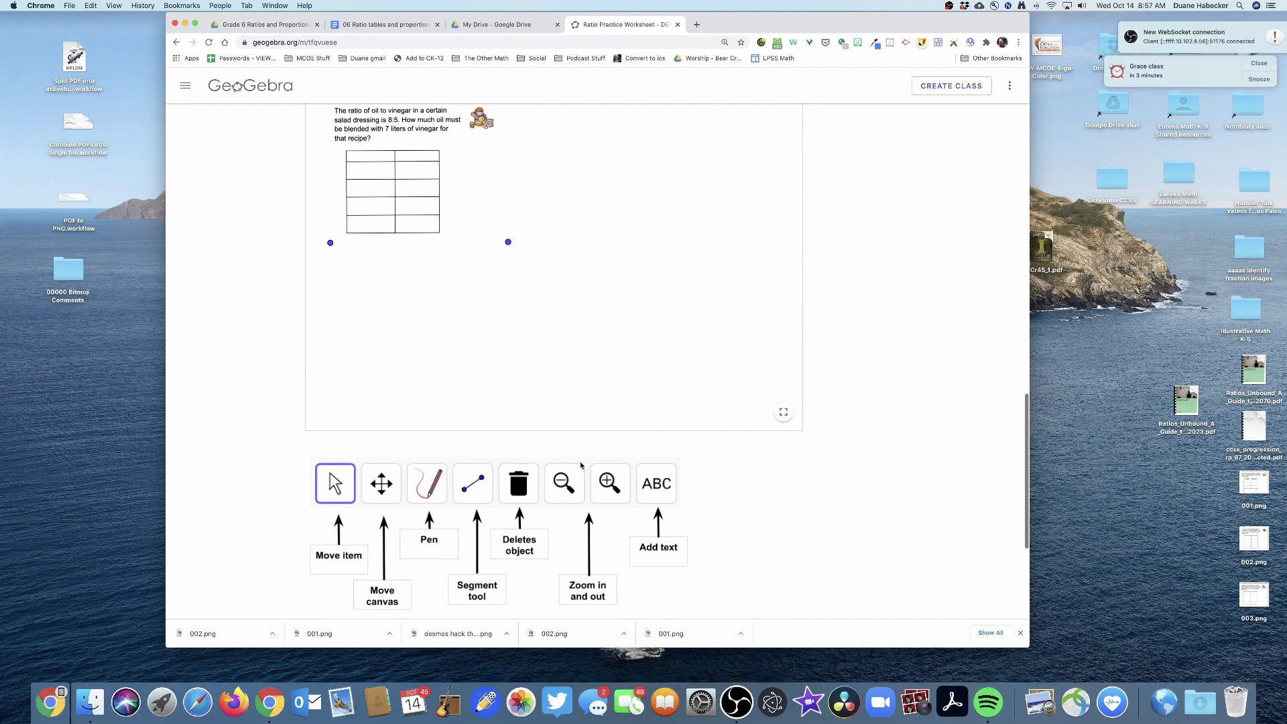
{"action": "scroll", "coordinate": [606, 477], "scroll_direction": "down", "scroll_amount": 5}
{"action": "scroll", "coordinate": [664, 422], "scroll_direction": "up", "scroll_amount": 15}
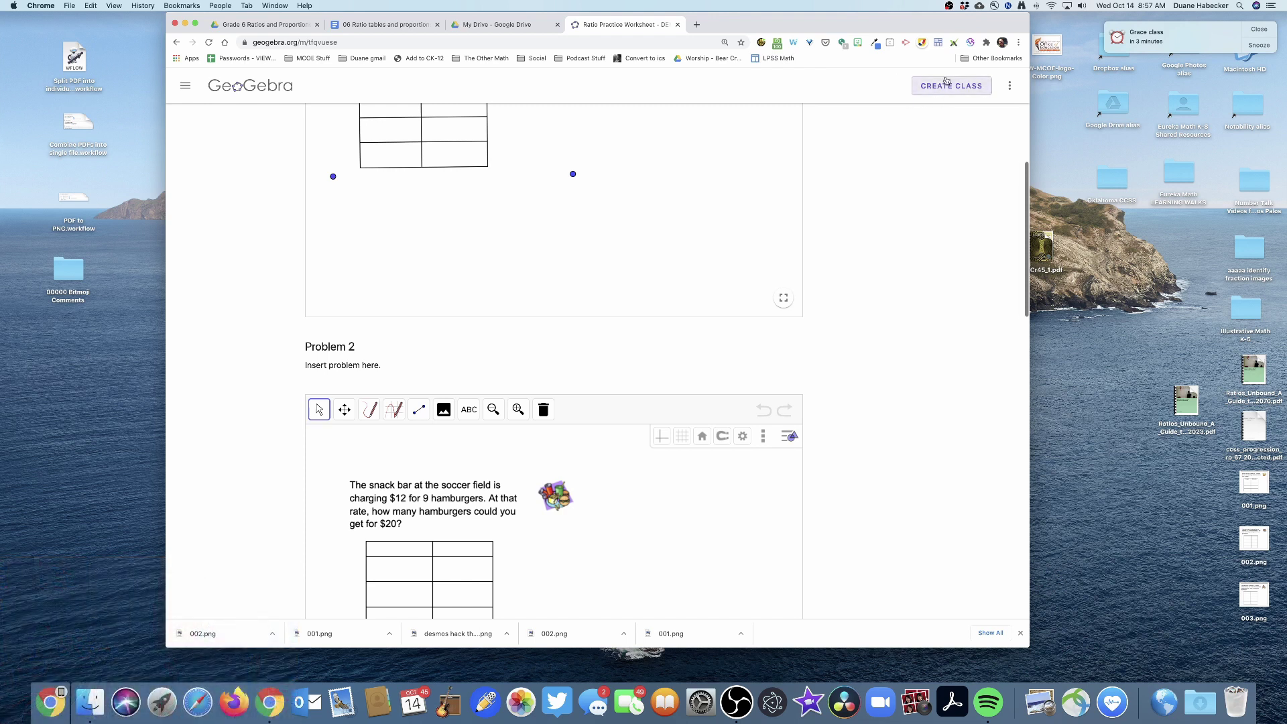
Create the class 'CLASS - Ratio Practice Worksheet - DEMO' and review its sharing options.
{"action": "left_click", "coordinate": [947, 86]}
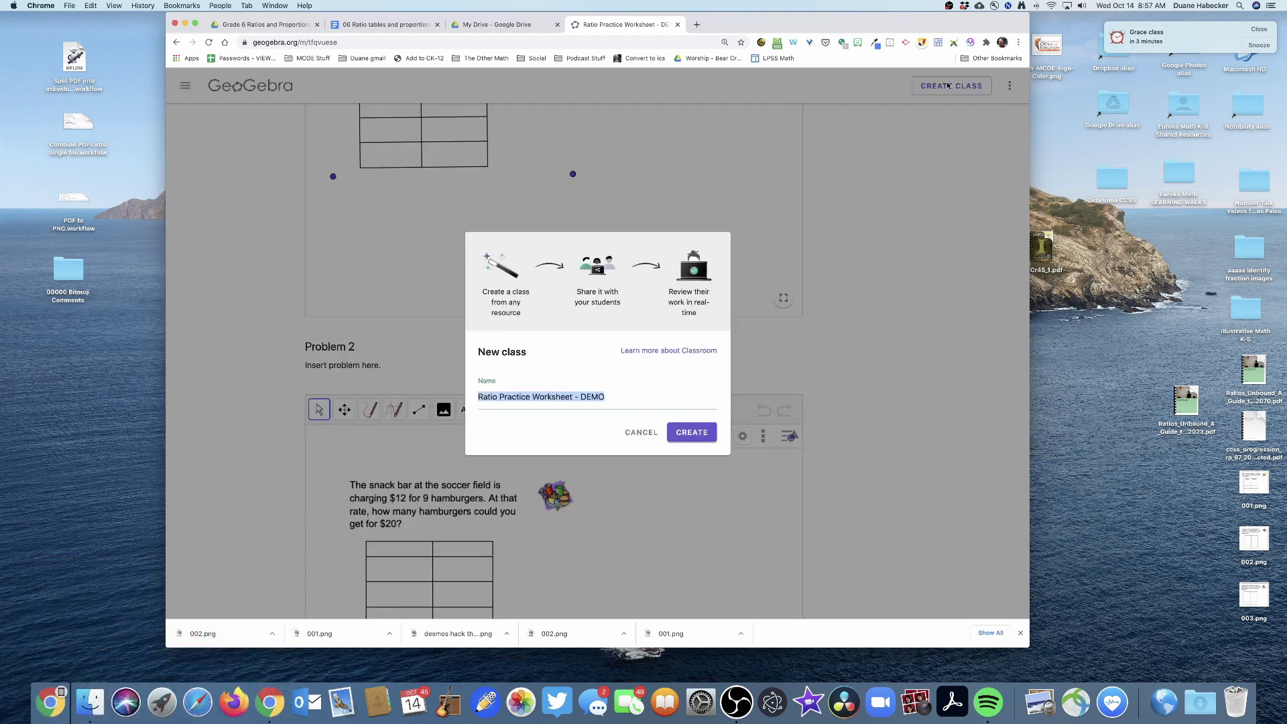
{"action": "left_click", "coordinate": [477, 397]}
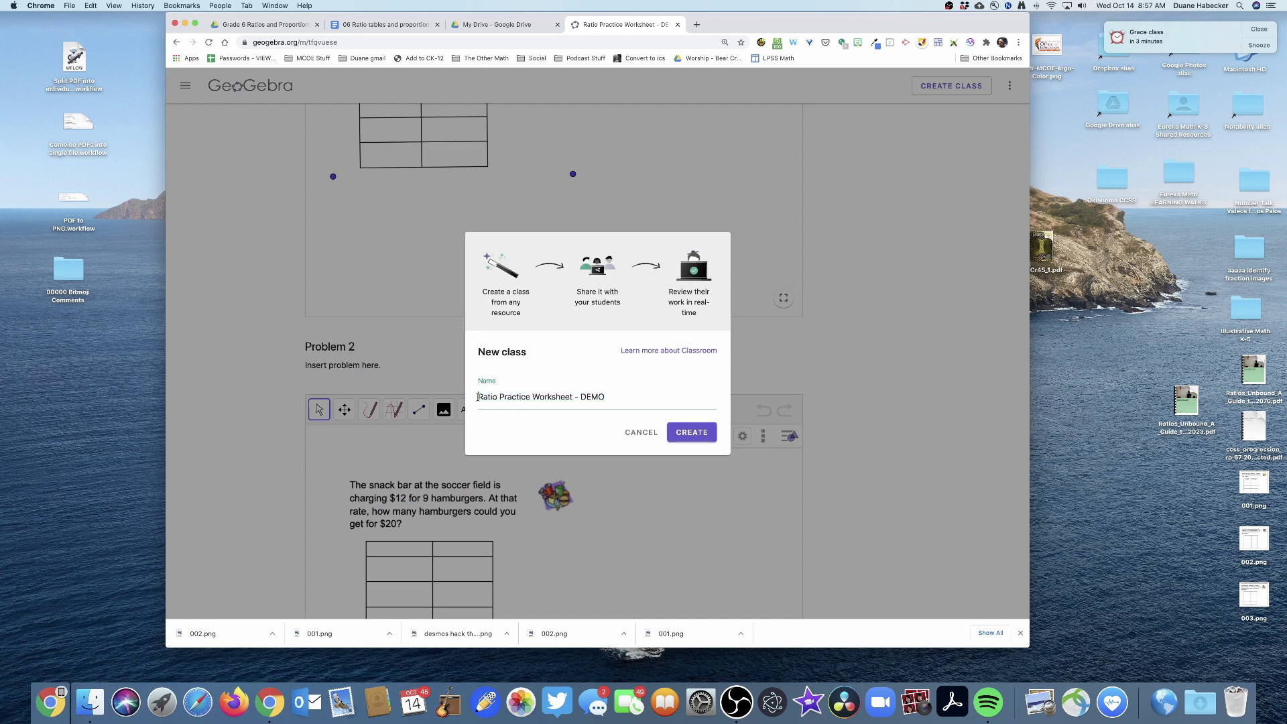
{"action": "type", "text": "CLASS -"}
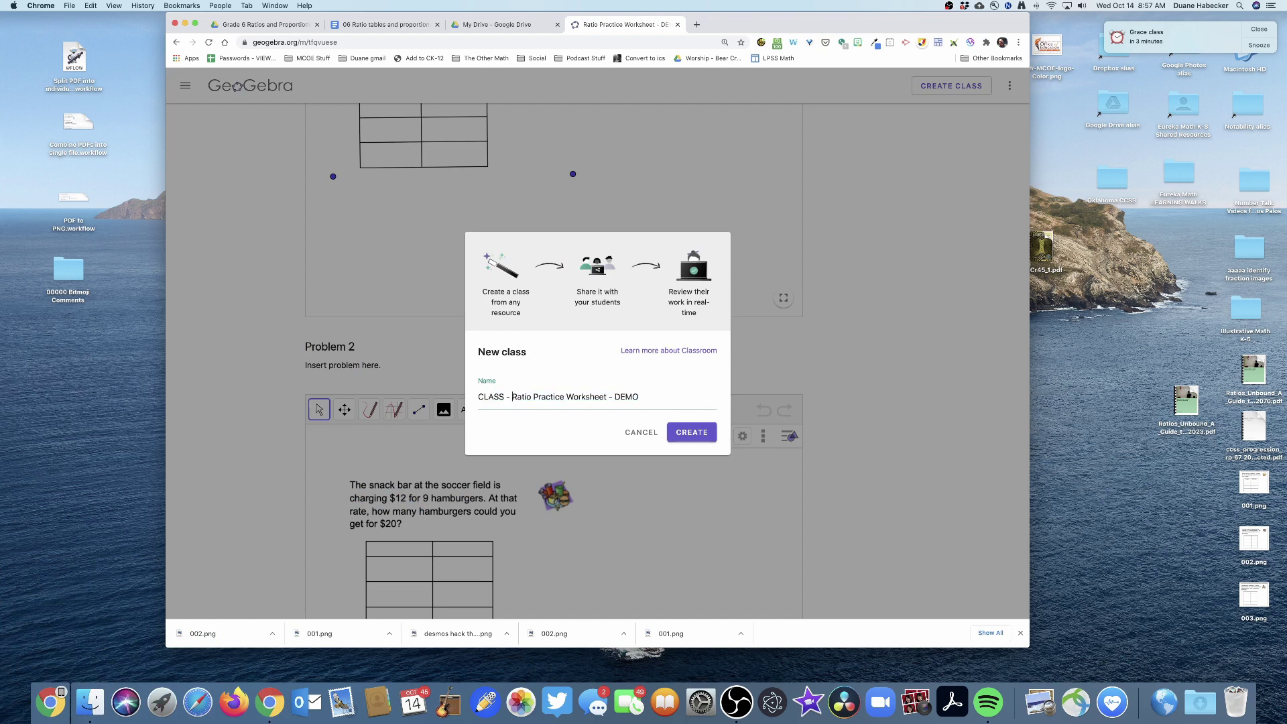
{"action": "left_click", "coordinate": [696, 431]}
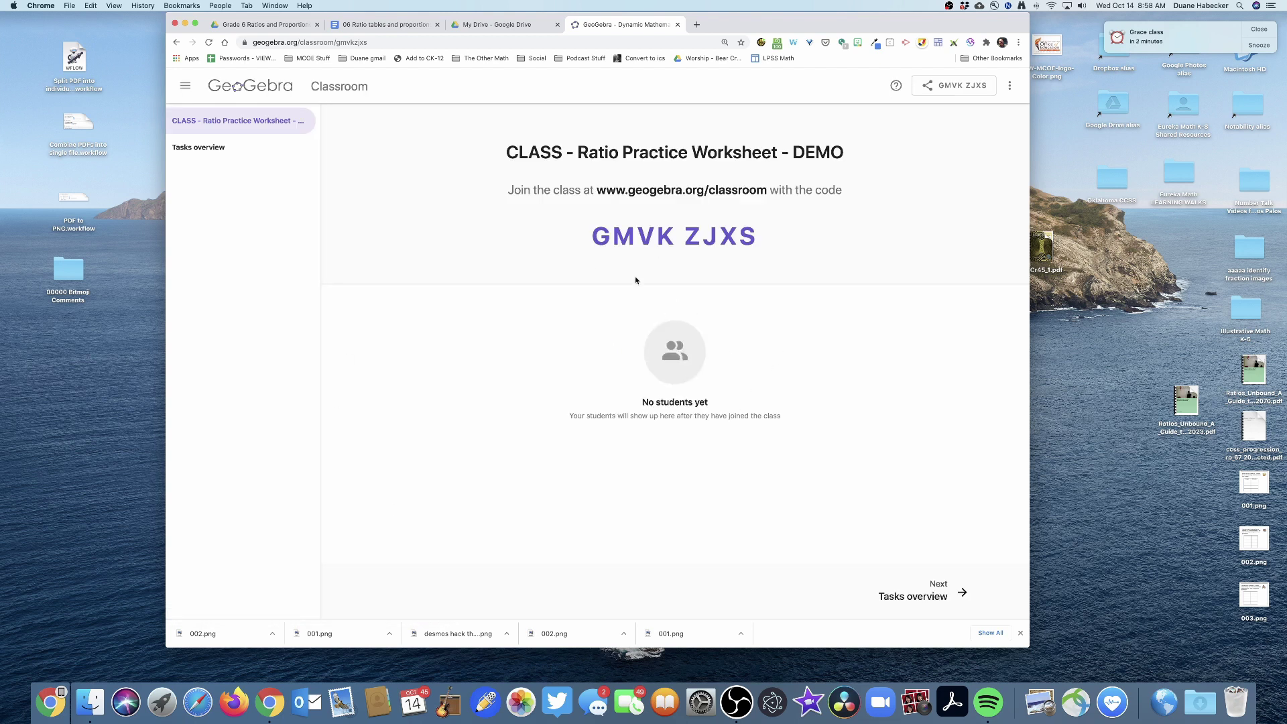
{"action": "left_click", "coordinate": [956, 85]}
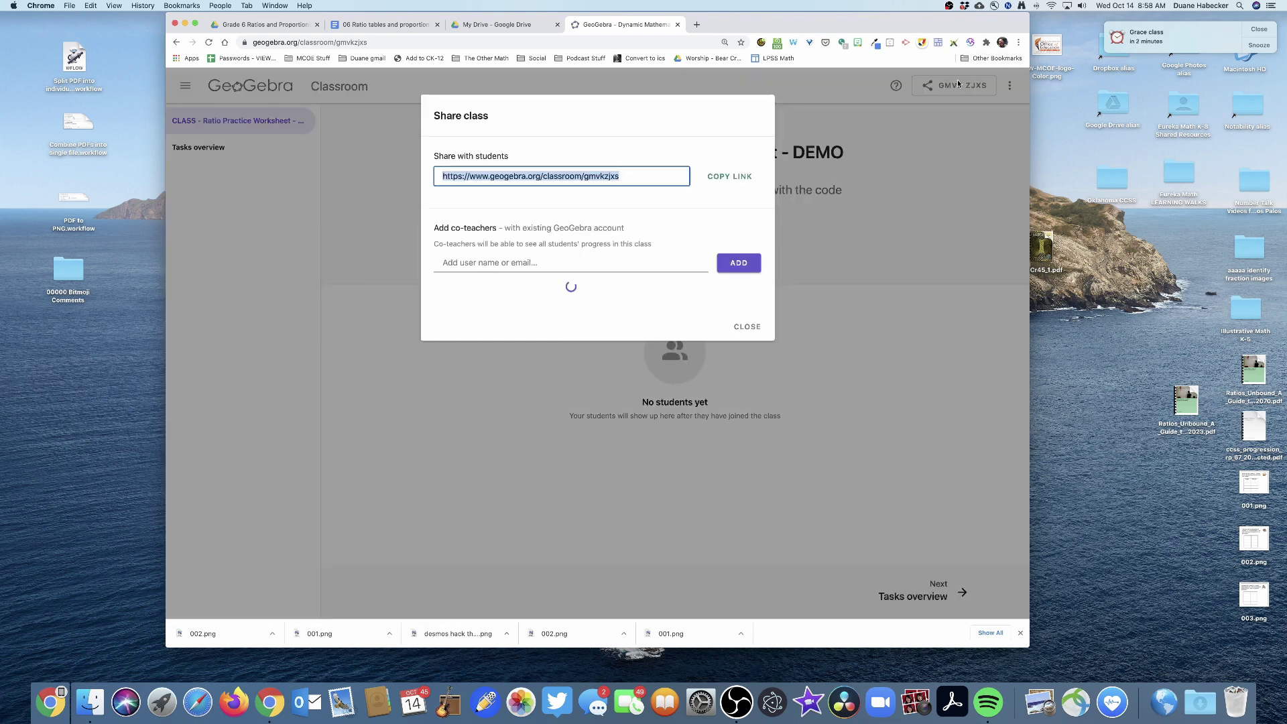
{"action": "left_click", "coordinate": [746, 341]}
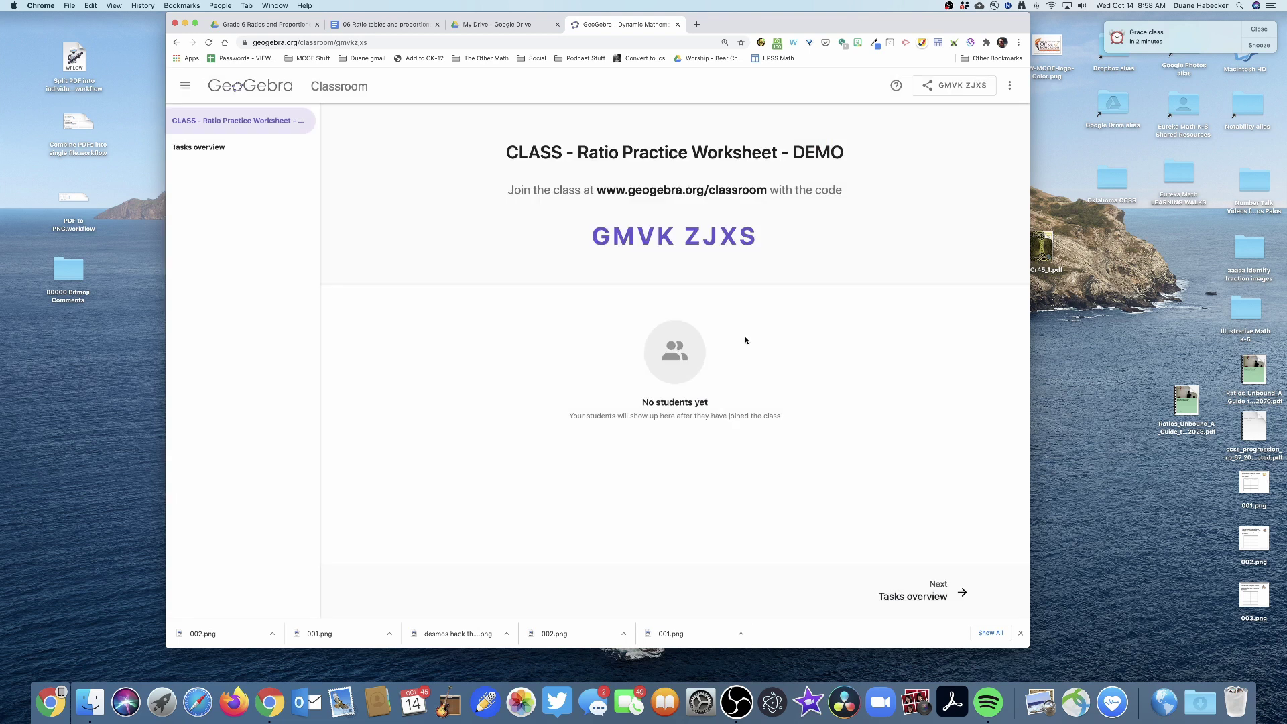
Return to the GeoGebra profile resources, view the new class card, then go back to the list.
{"action": "left_click", "coordinate": [494, 24]}
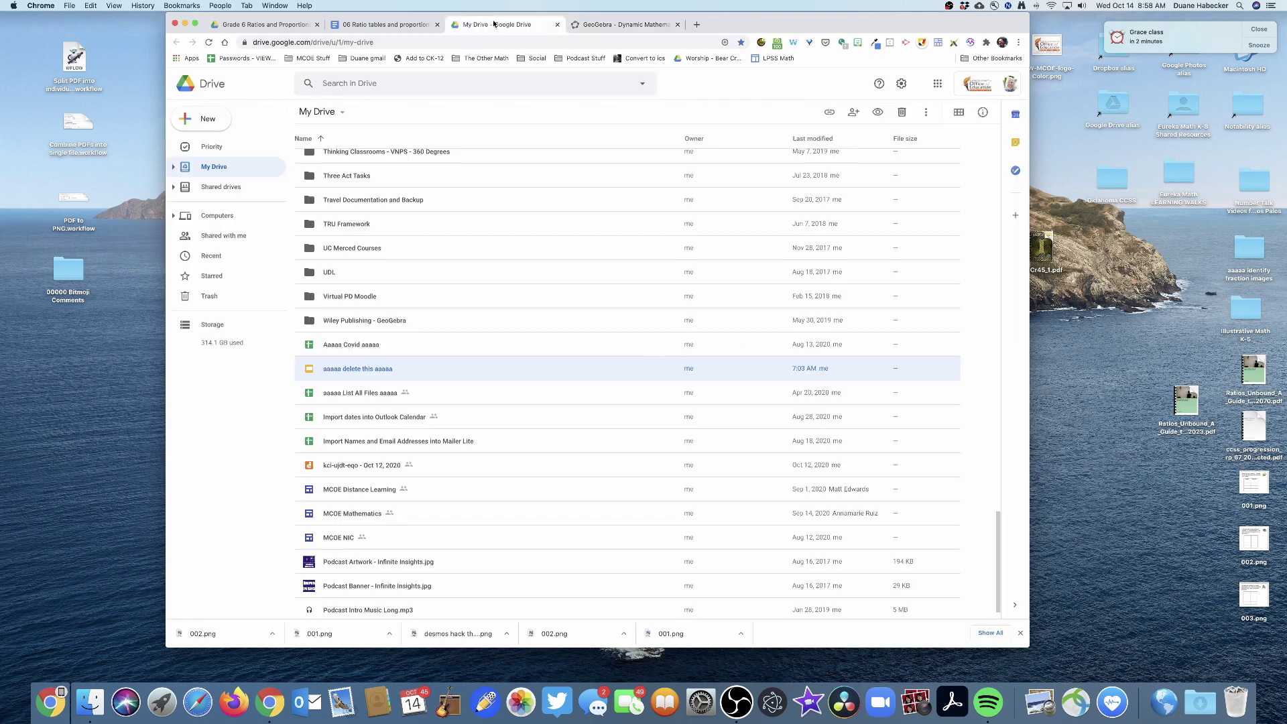
{"action": "left_click", "coordinate": [623, 24]}
{"action": "left_click", "coordinate": [258, 87]}
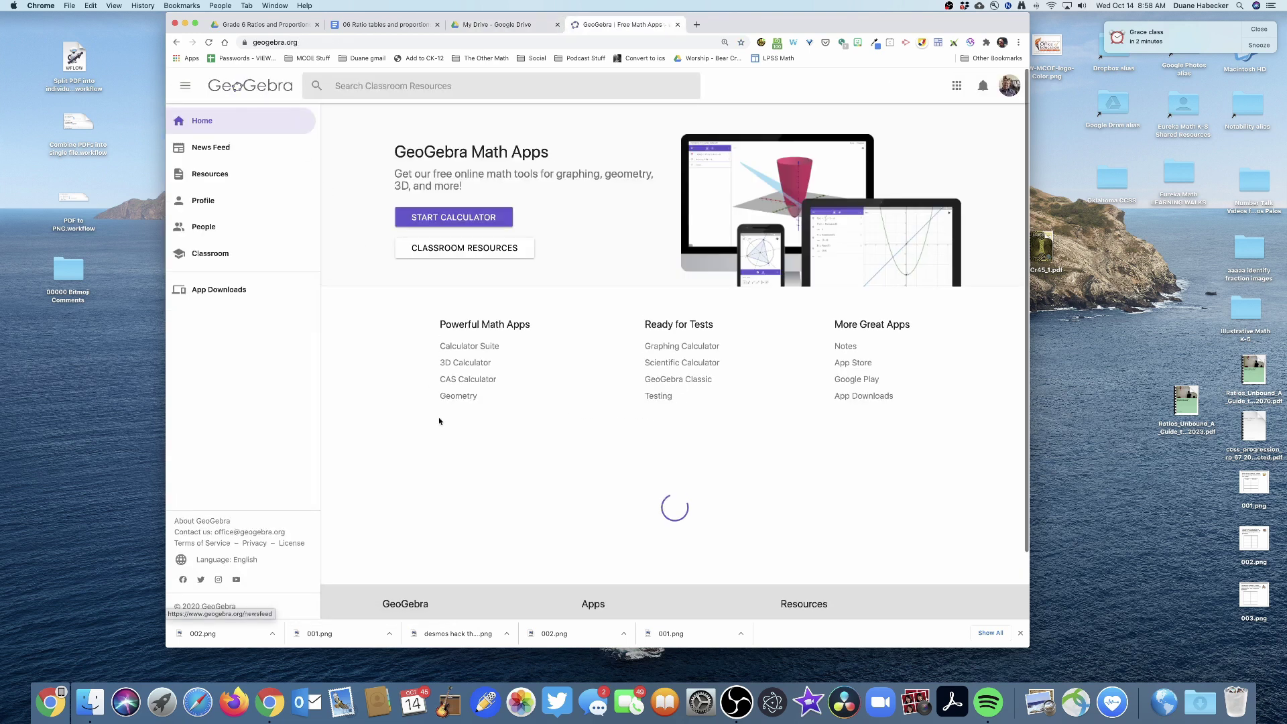
{"action": "left_click", "coordinate": [201, 201]}
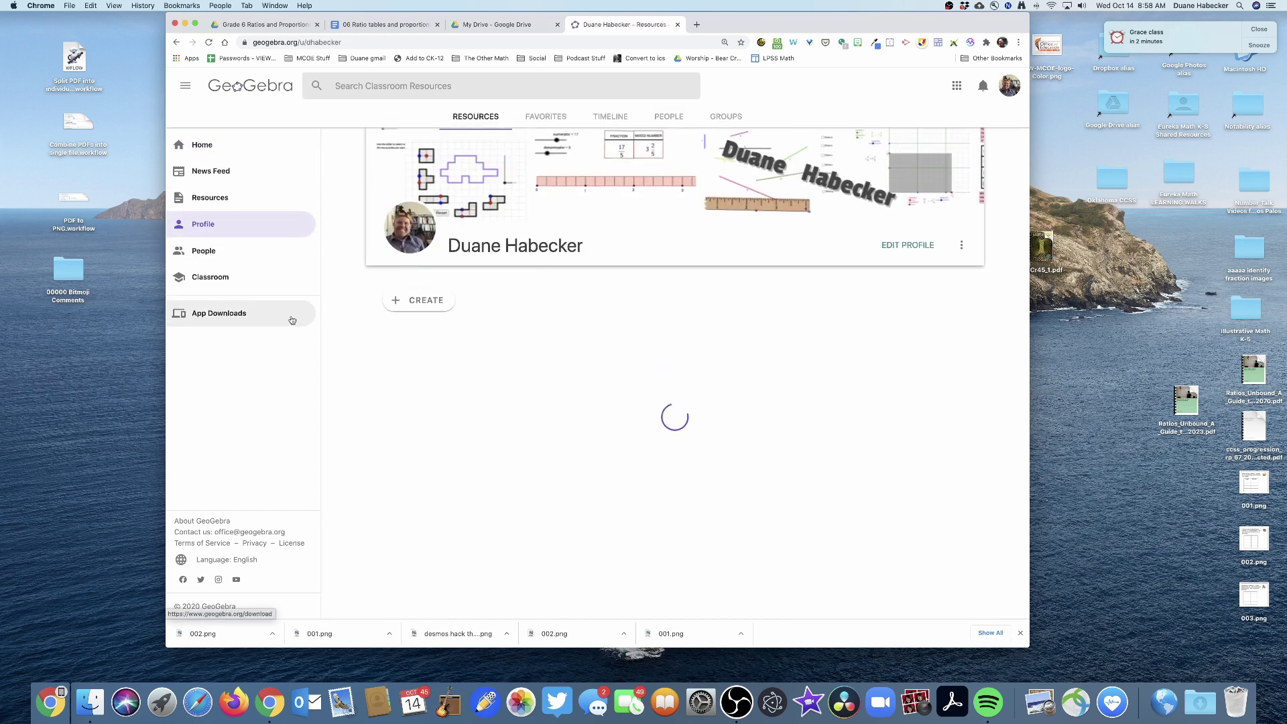
{"action": "scroll", "coordinate": [424, 456], "scroll_direction": "down", "scroll_amount": 2}
{"action": "left_click", "coordinate": [469, 469]}
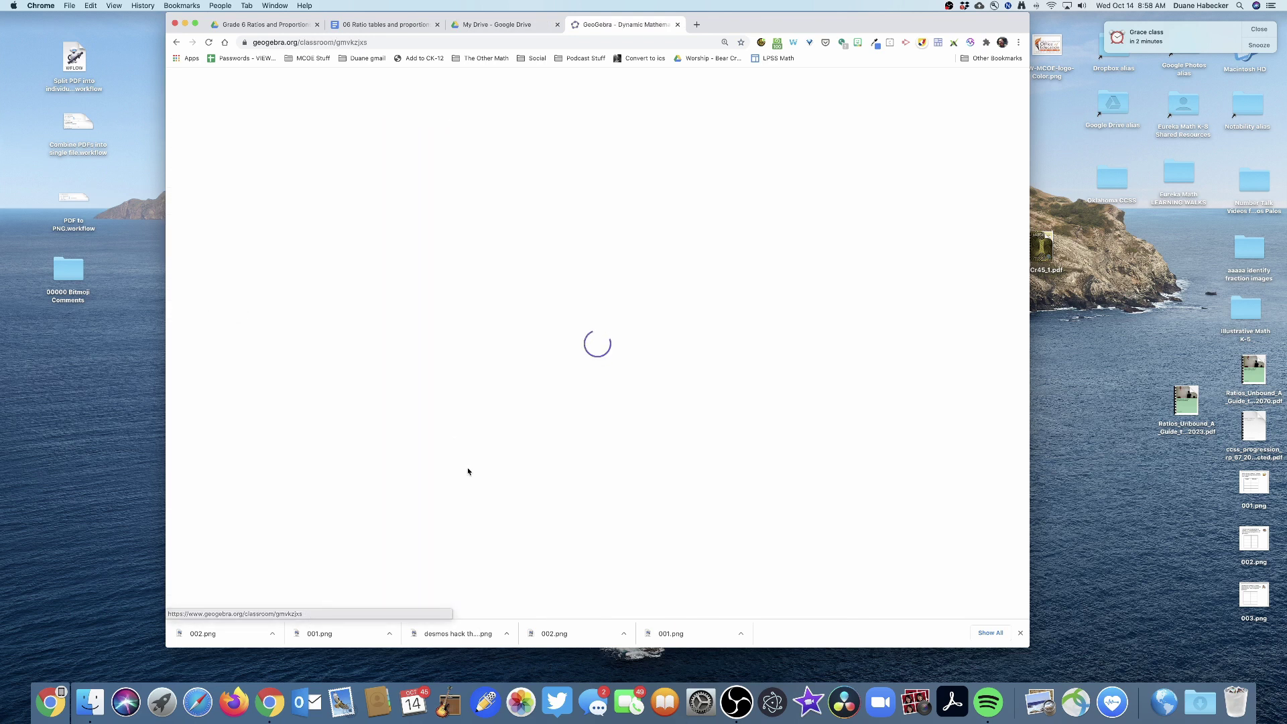
{"action": "left_click", "coordinate": [174, 42]}
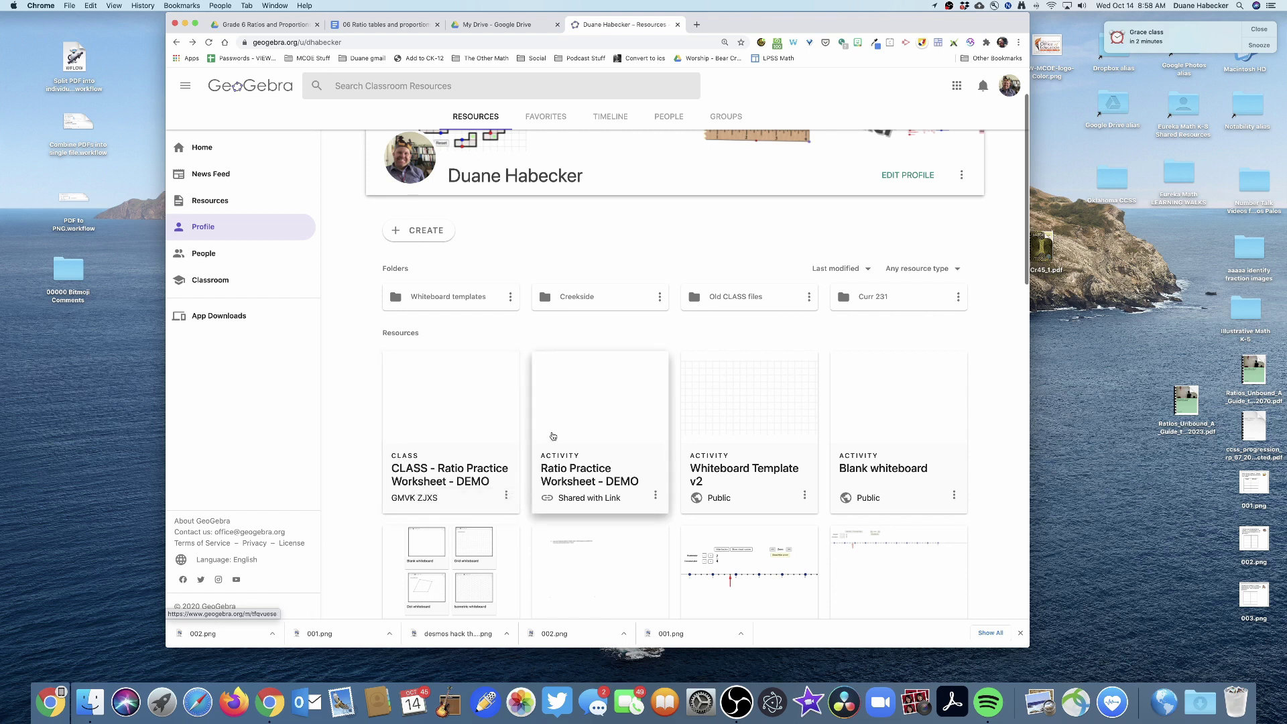
Open the Ratio Practice Worksheet - DEMO activity in edit mode.
{"action": "left_click", "coordinate": [582, 417]}
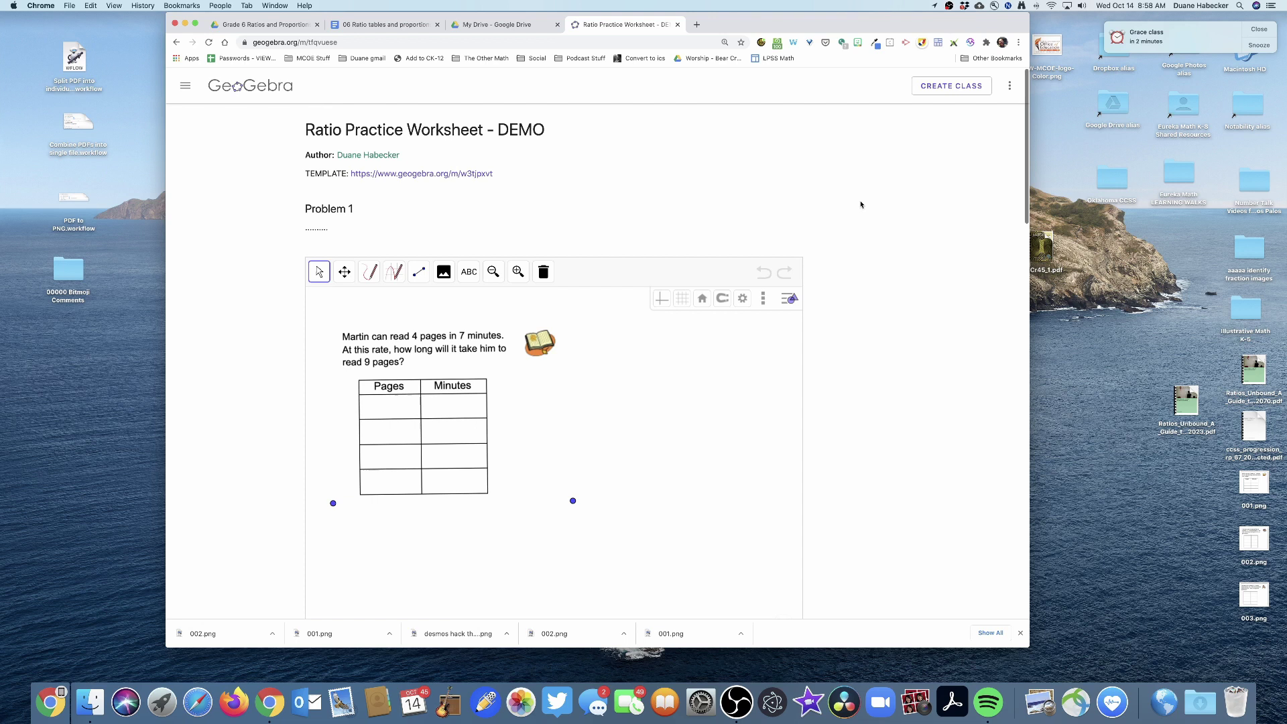
{"action": "left_click", "coordinate": [1008, 87]}
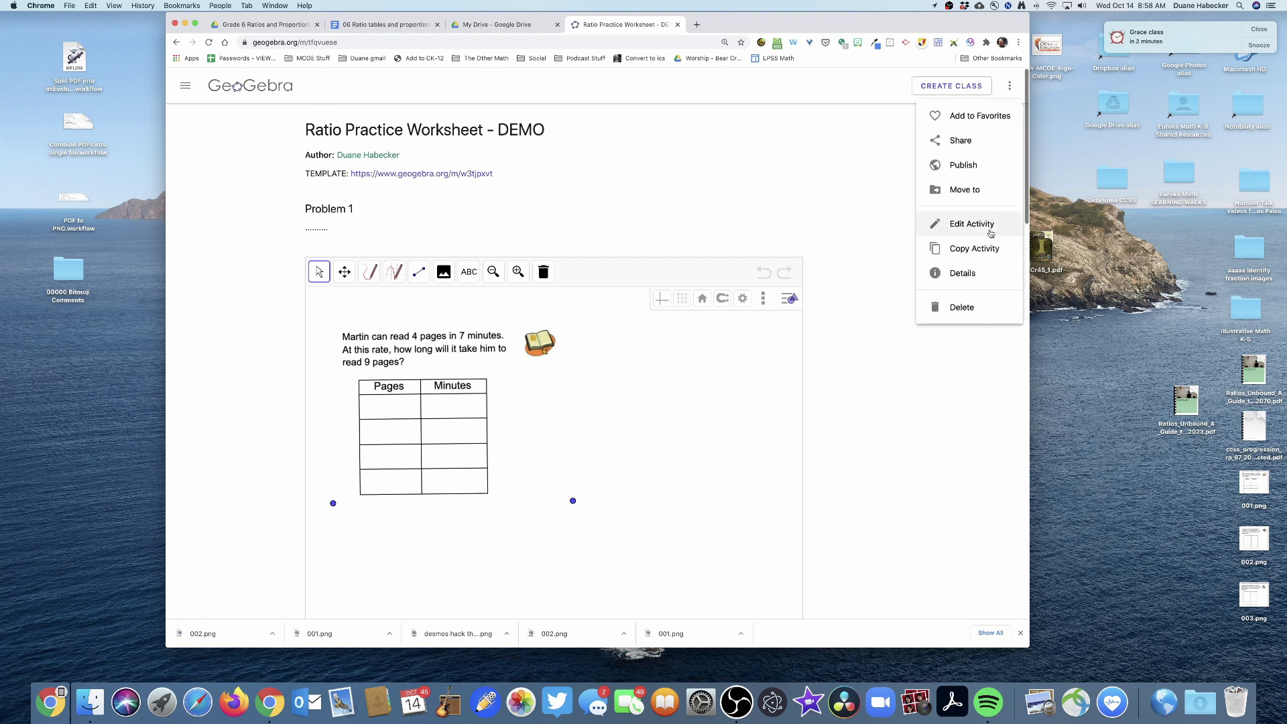
{"action": "left_click", "coordinate": [966, 224]}
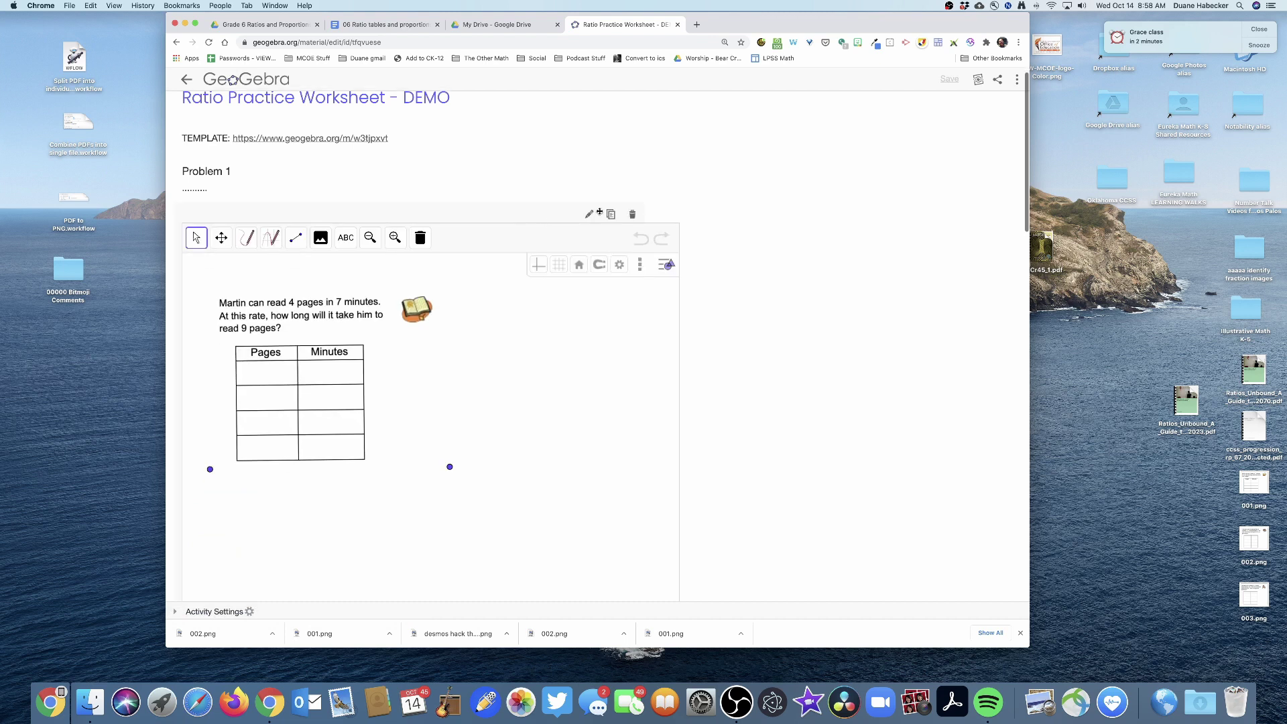
Open Problem 1's whiteboard applet in the full editor.
{"action": "left_click", "coordinate": [588, 214]}
{"action": "scroll", "coordinate": [715, 320], "scroll_direction": "down", "scroll_amount": 5}
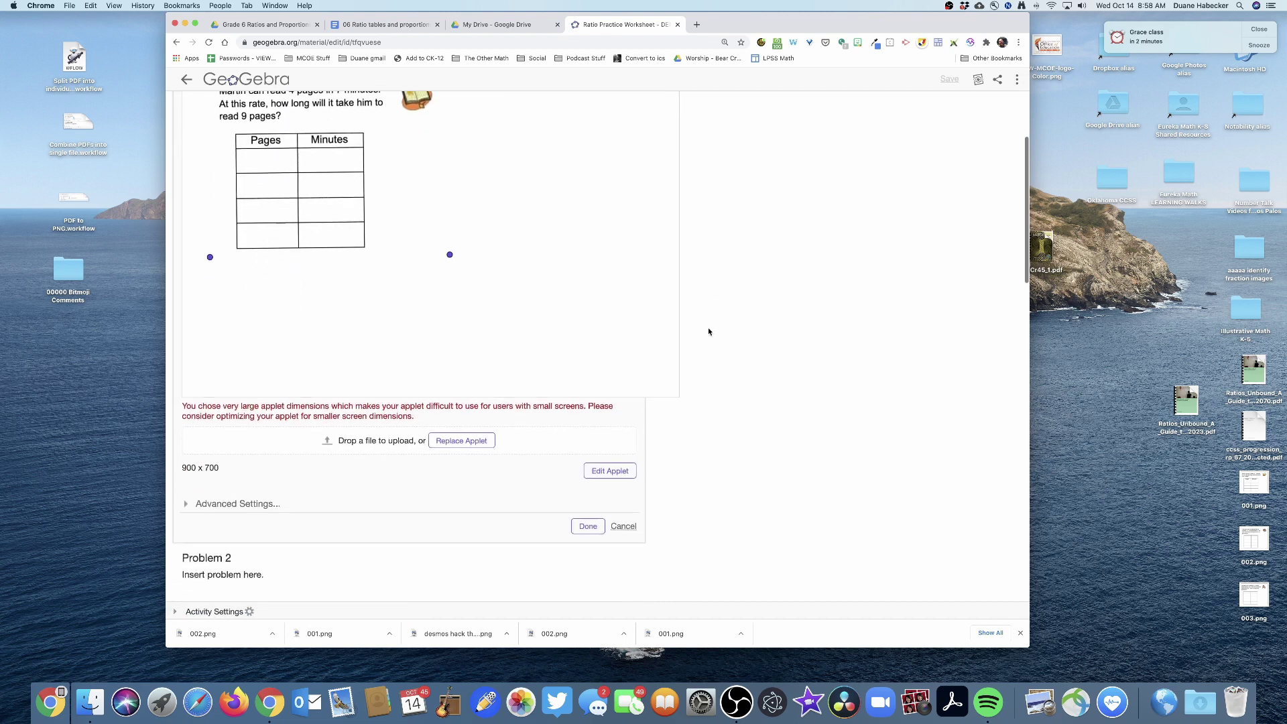
{"action": "left_click", "coordinate": [606, 461]}
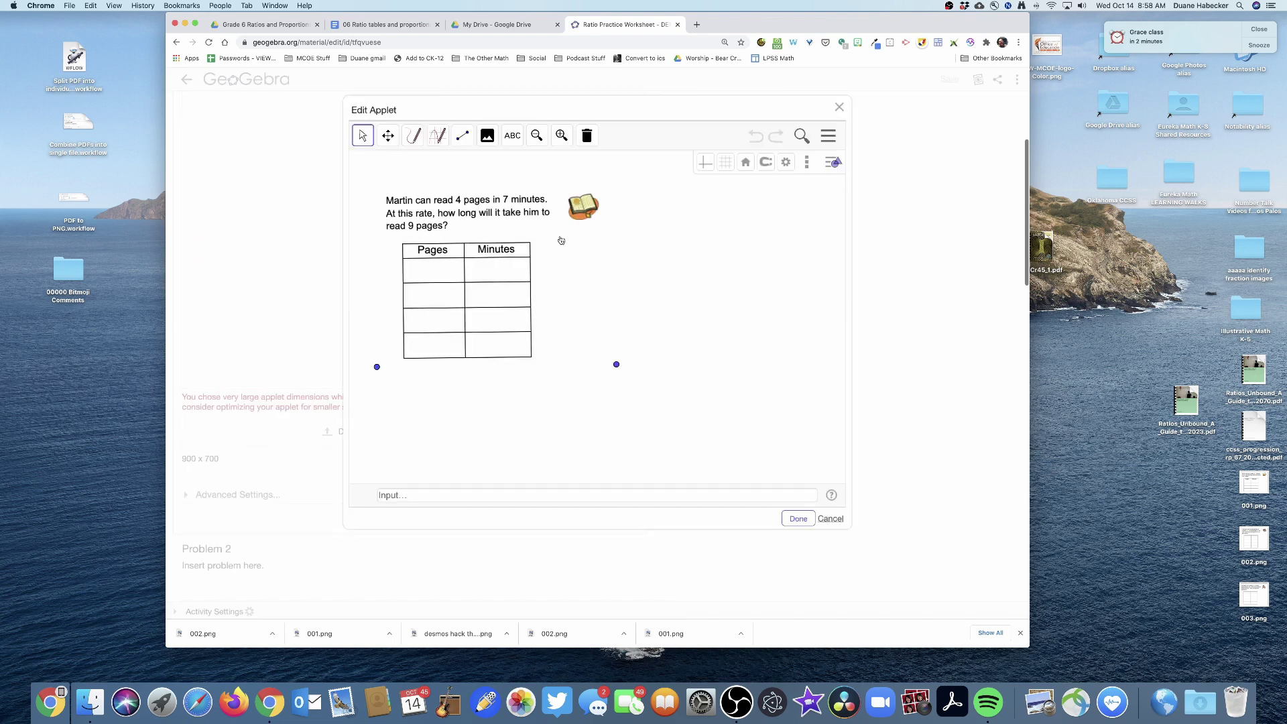